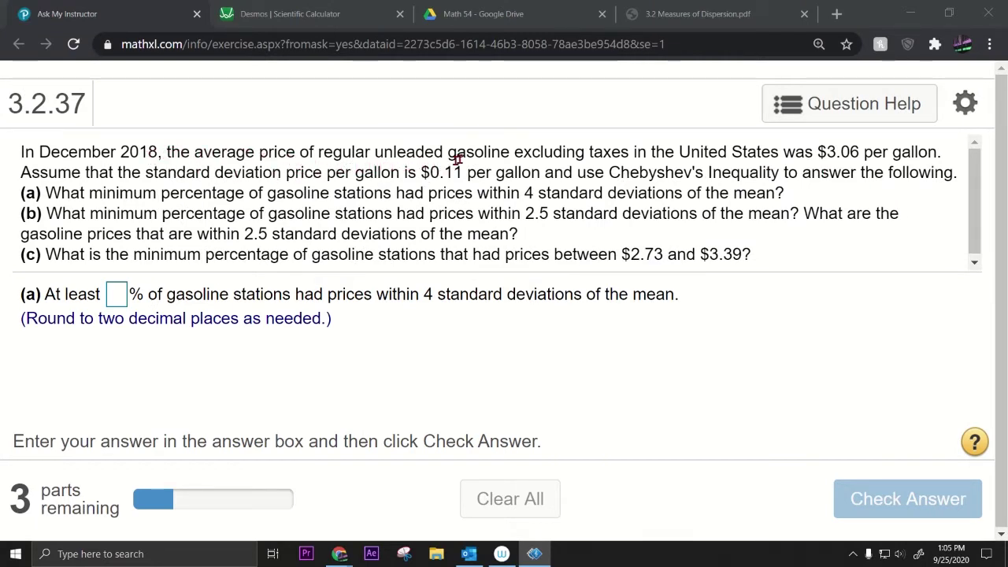
# Highlight the $3.06 average price, the standard deviation statement, and 'Chebyshev's Inequality' in the problem
pyautogui.moveTo(552, 151); pyautogui.dragTo(949, 156)
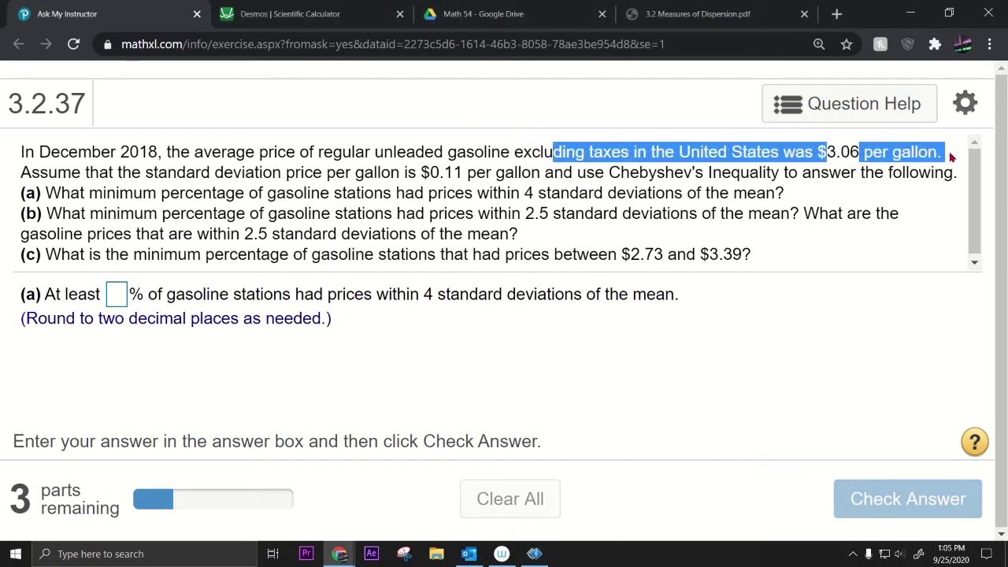
pyautogui.moveTo(129, 173); pyautogui.dragTo(959, 174)
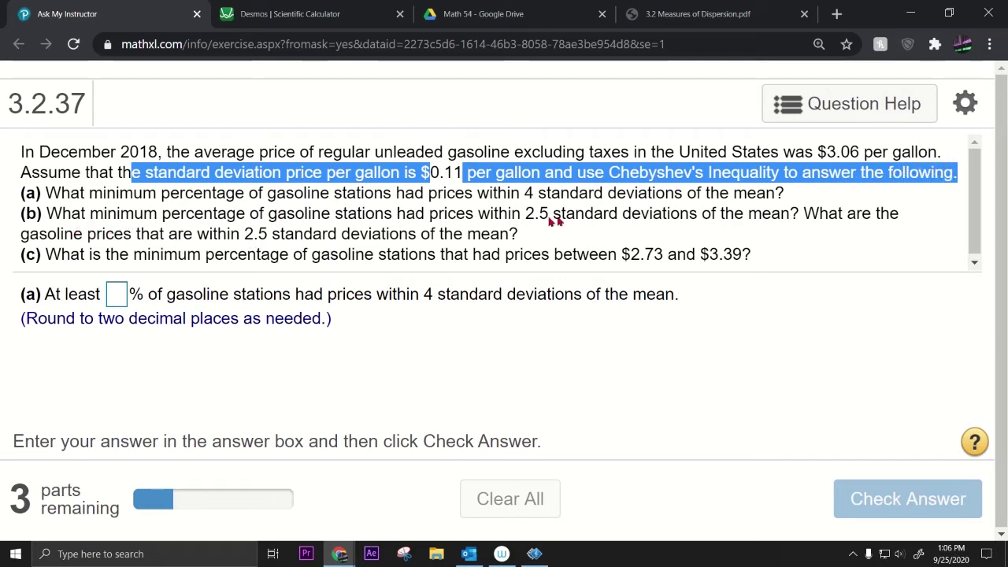
pyautogui.click(610, 172)
pyautogui.moveTo(608, 172); pyautogui.dragTo(781, 174)
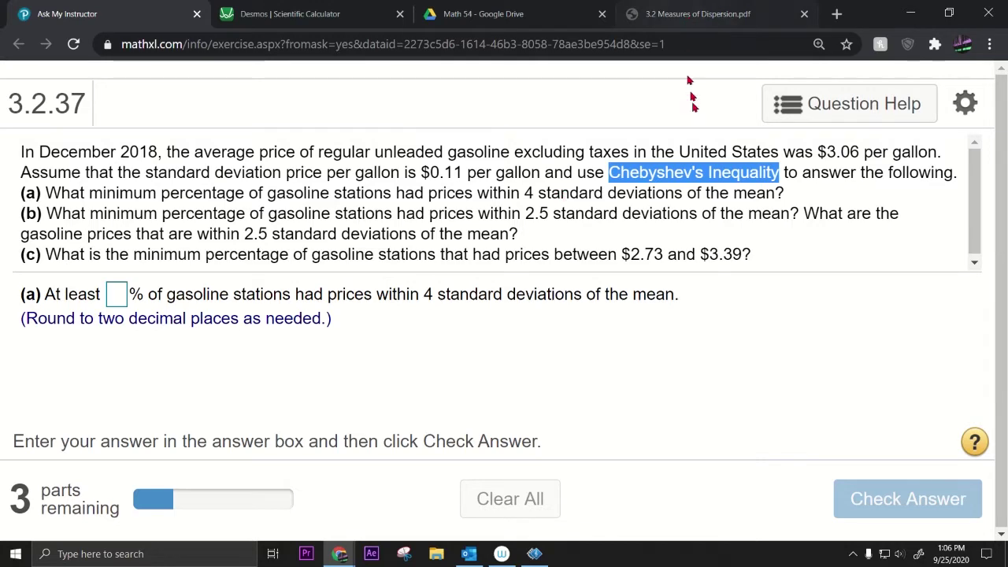
# Scroll the Measures of Dispersion notes through the Empirical Rule to the Movie Tickets example
pyautogui.click(709, 14)
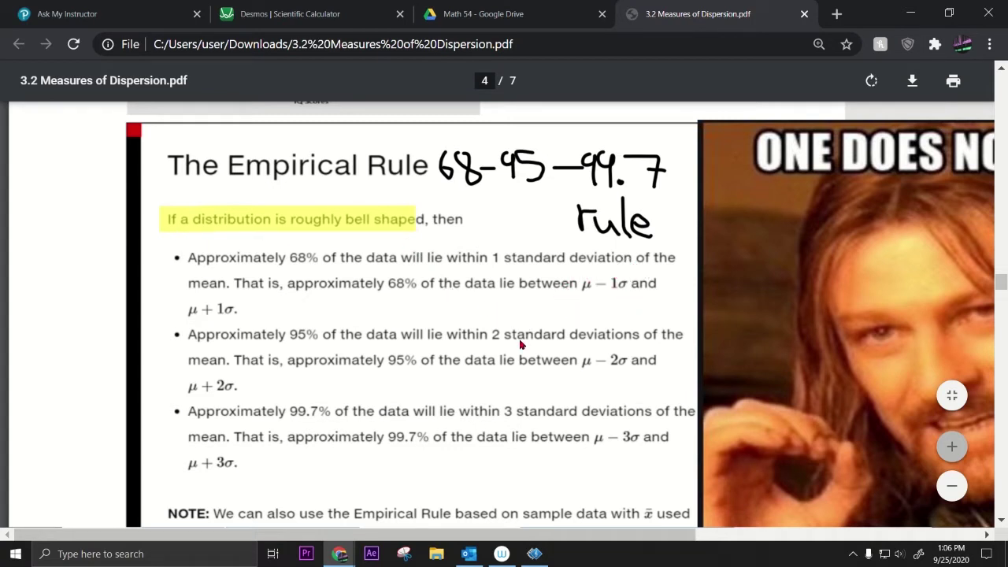
pyautogui.scroll(-2, 520, 344)
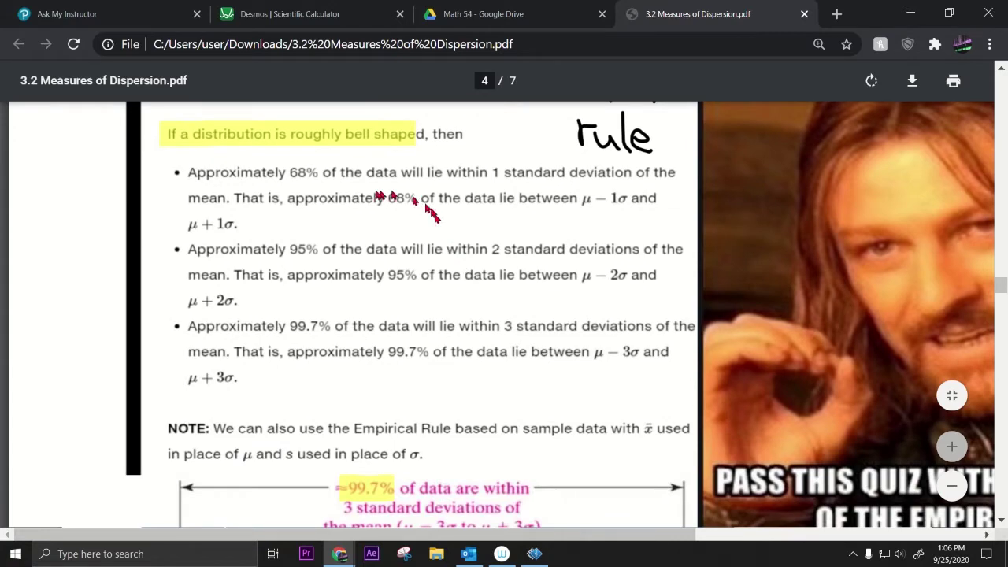
pyautogui.scroll(-8, 437, 389)
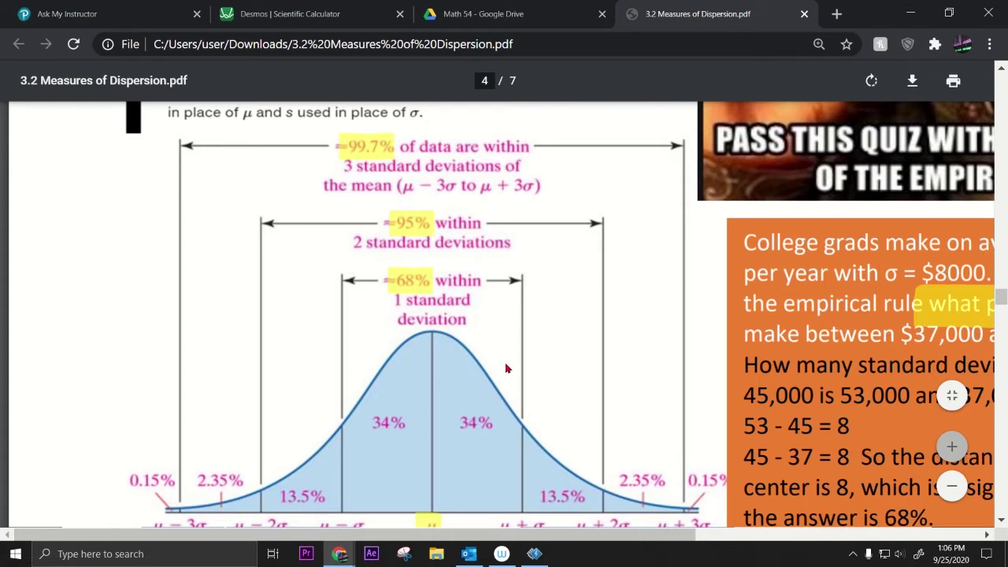
pyautogui.scroll(5, 506, 368)
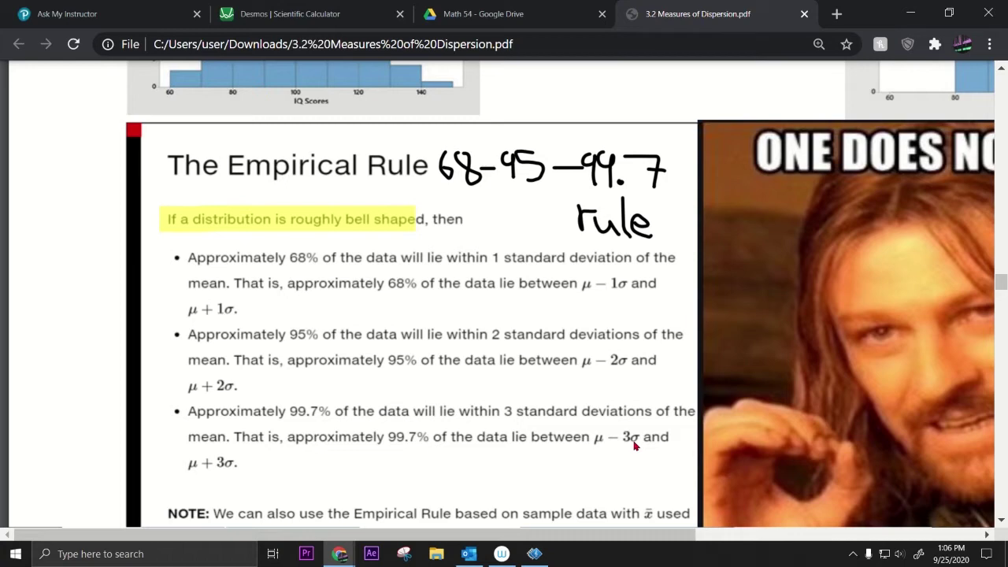
pyautogui.scroll(-20, 602, 402)
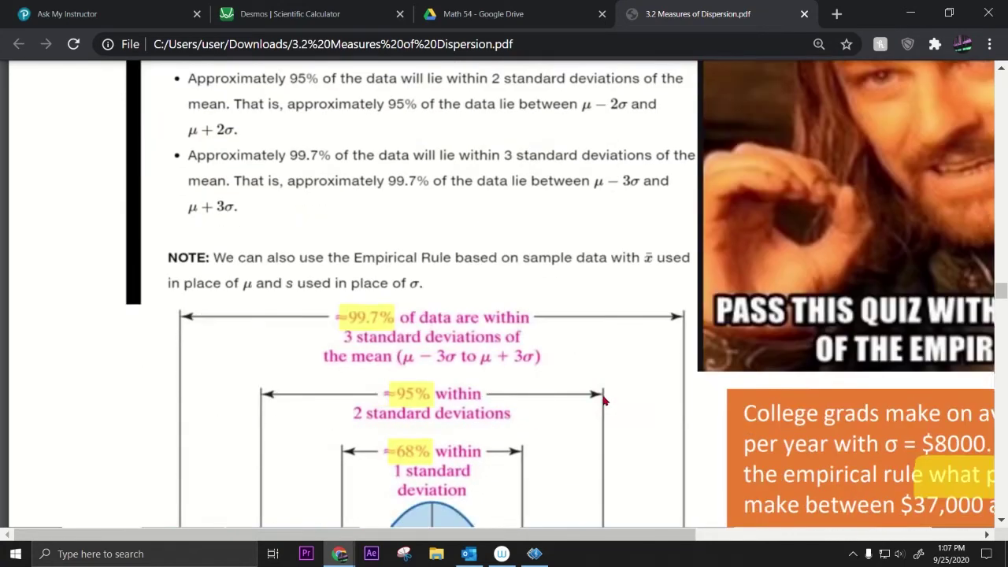
pyautogui.scroll(-10, 604, 400)
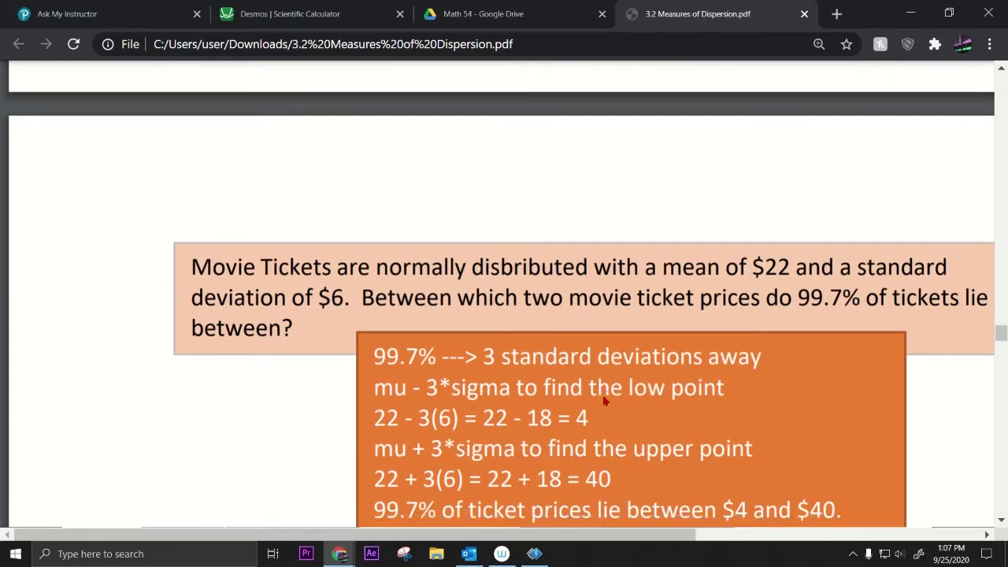
# Scroll the notes to the Chebyshev's Inequality slide, then return to exercise 3.2.37
pyautogui.scroll(1, 604, 401)
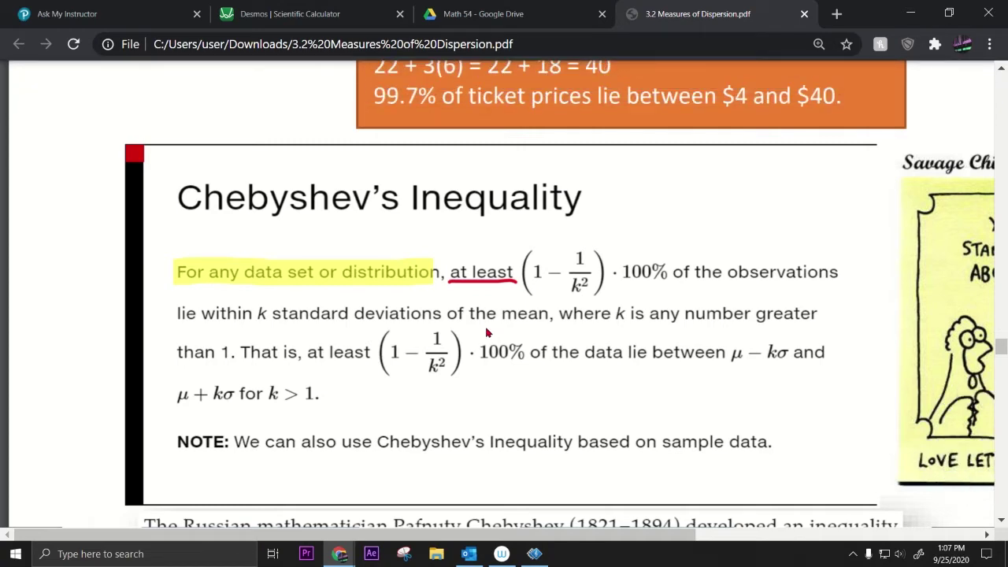
pyautogui.scroll(15, 487, 346)
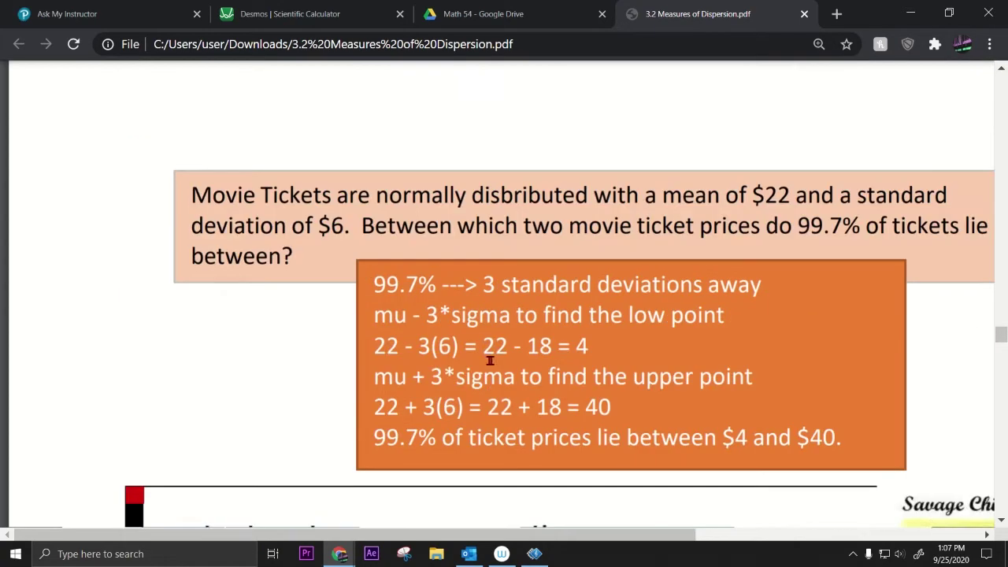
pyautogui.scroll(2, 494, 364)
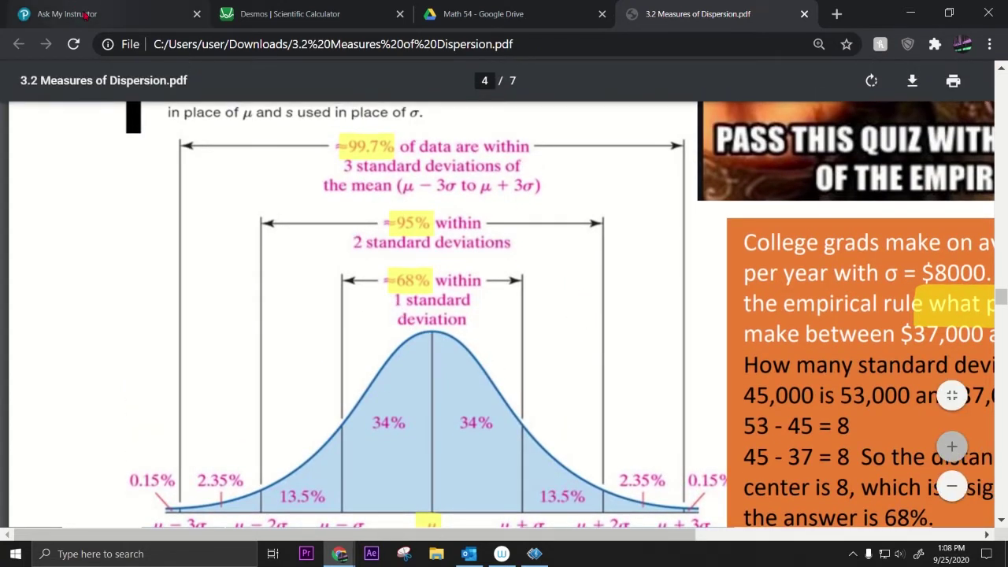
pyautogui.scroll(6, 285, 243)
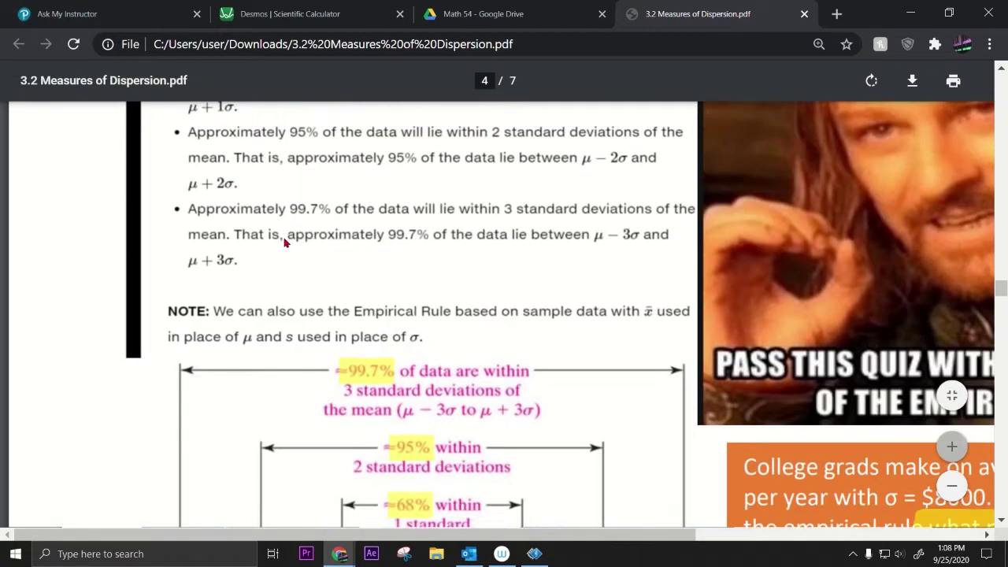
pyautogui.scroll(-8, 285, 243)
pyautogui.scroll(-15, 285, 243)
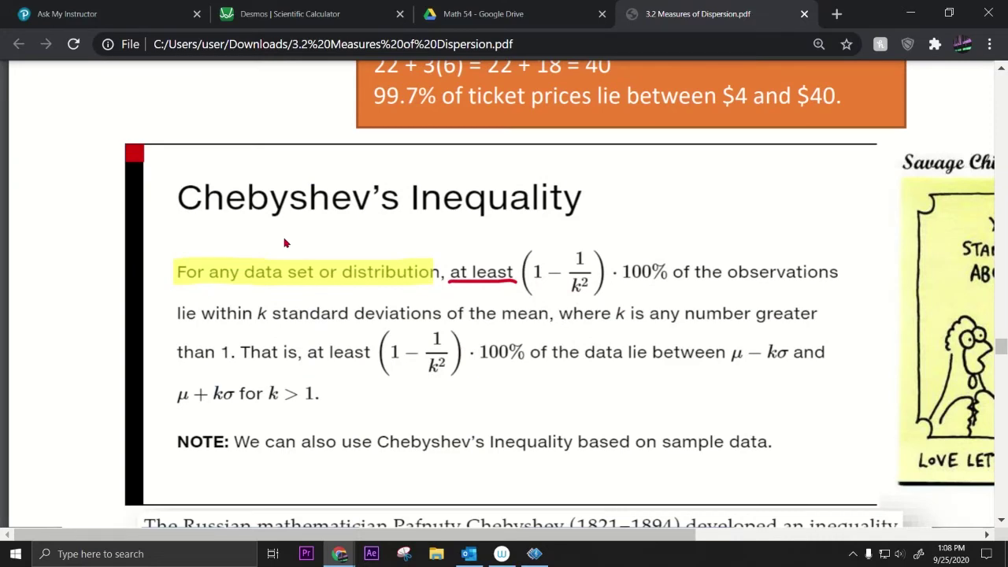
pyautogui.click(71, 14)
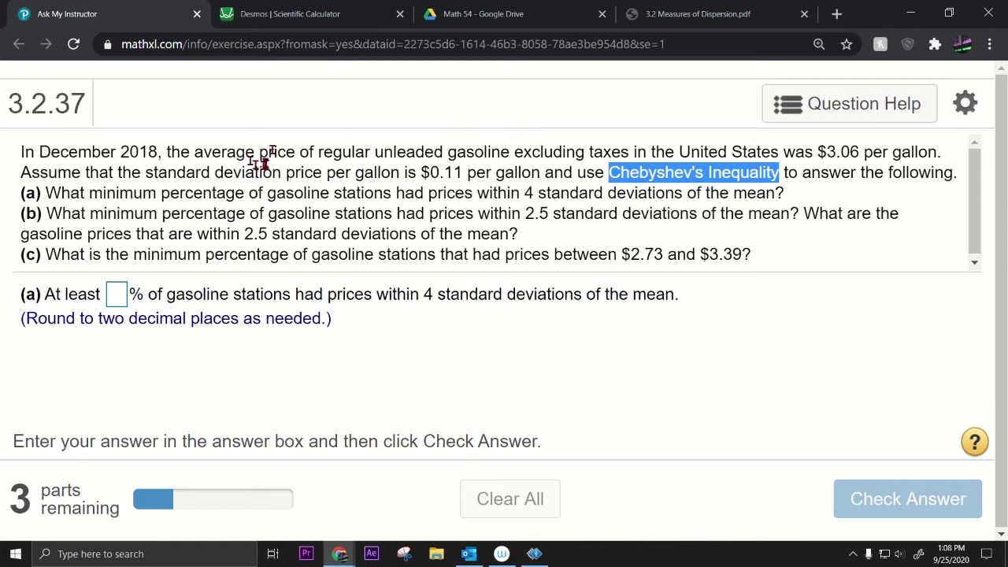
# Highlight the average price, standard deviation and 'minimum percentage' wording, then show the Chebyshev notes
pyautogui.moveTo(211, 153); pyautogui.dragTo(419, 153)
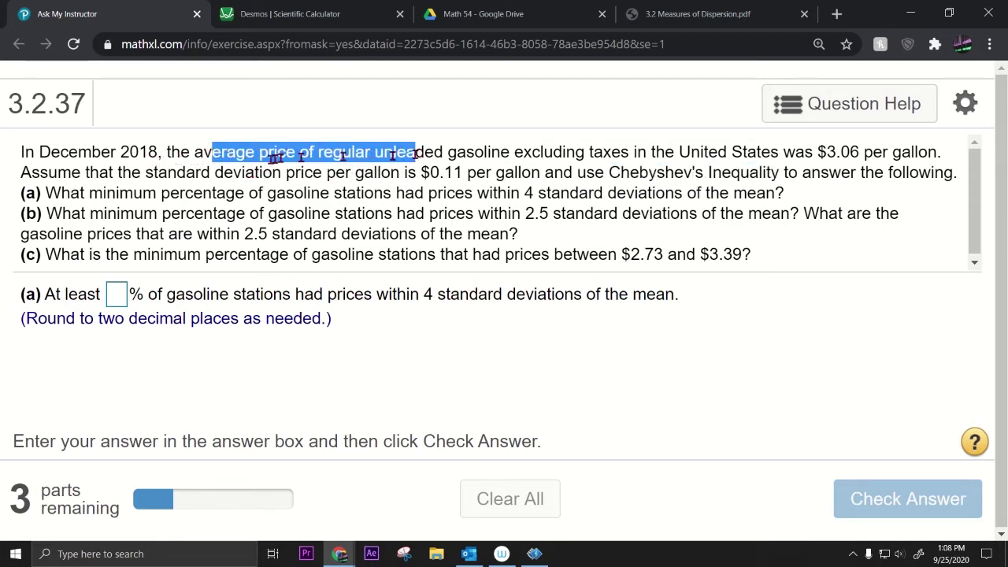
pyautogui.moveTo(194, 172); pyautogui.dragTo(433, 177)
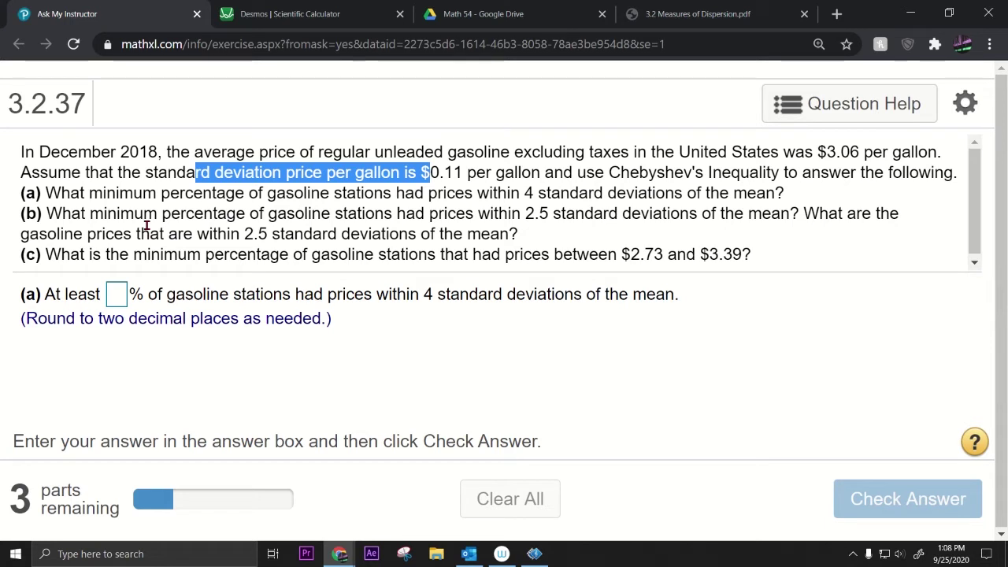
pyautogui.moveTo(48, 193); pyautogui.dragTo(785, 203)
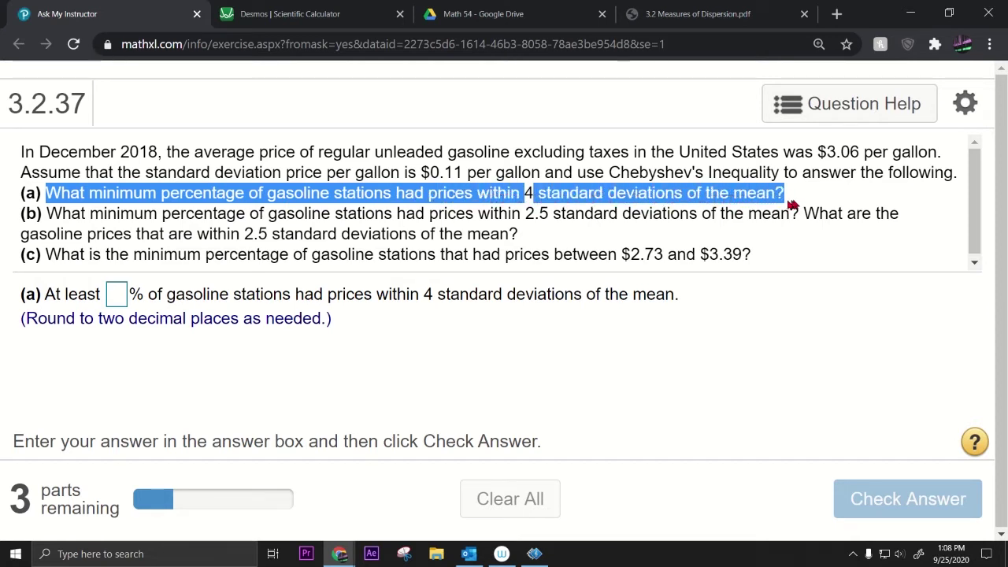
pyautogui.click(79, 193)
pyautogui.moveTo(89, 194); pyautogui.dragTo(244, 195)
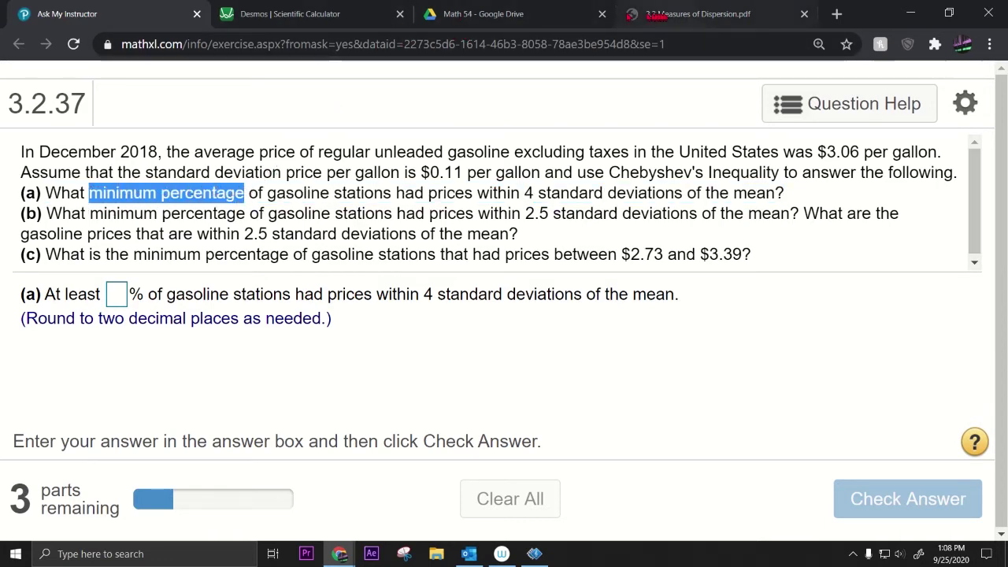
pyautogui.click(654, 15)
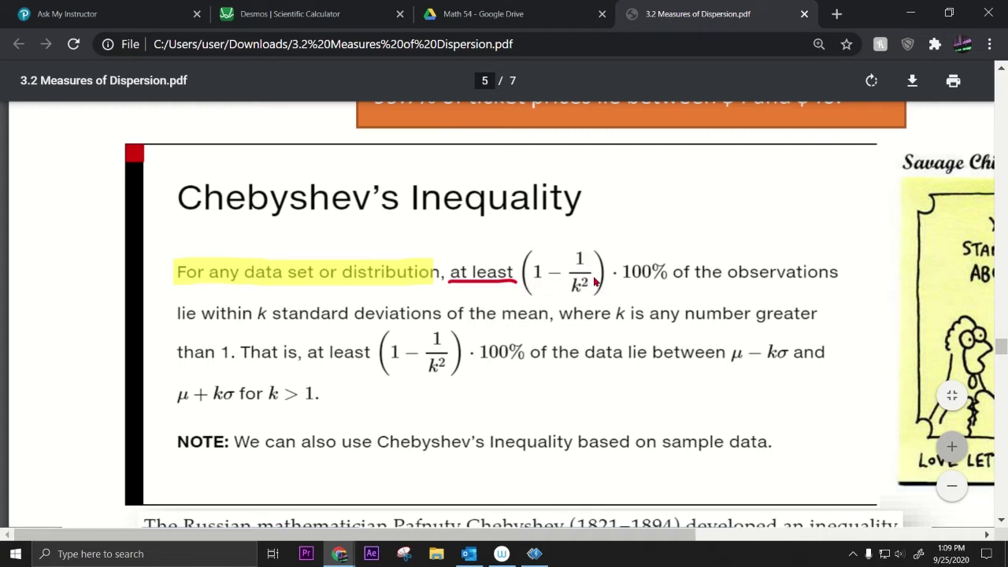
# Evaluate 1-1/4^2 in the Desmos calculator, getting 0.9375
pyautogui.click(295, 14)
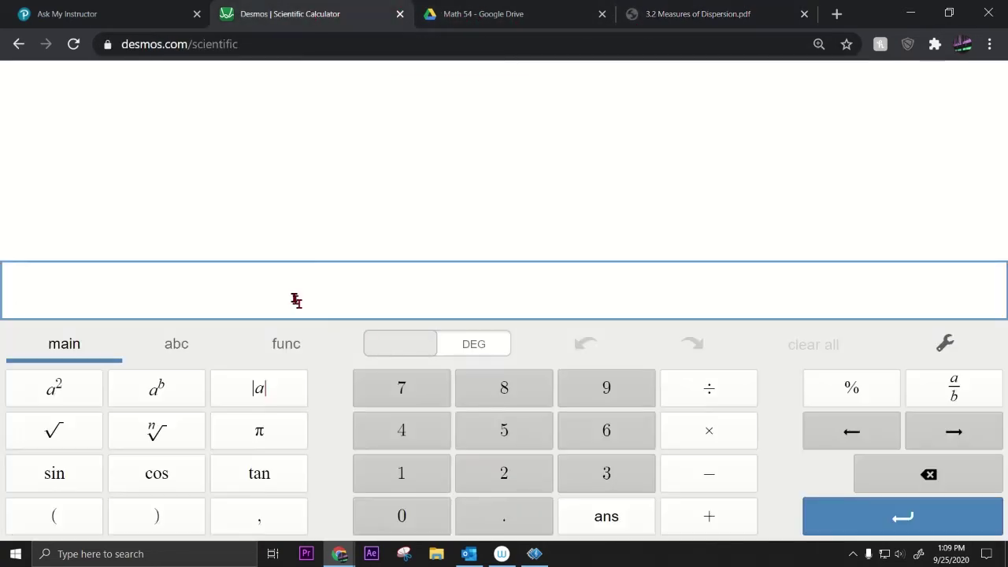
pyautogui.write('1-1/')
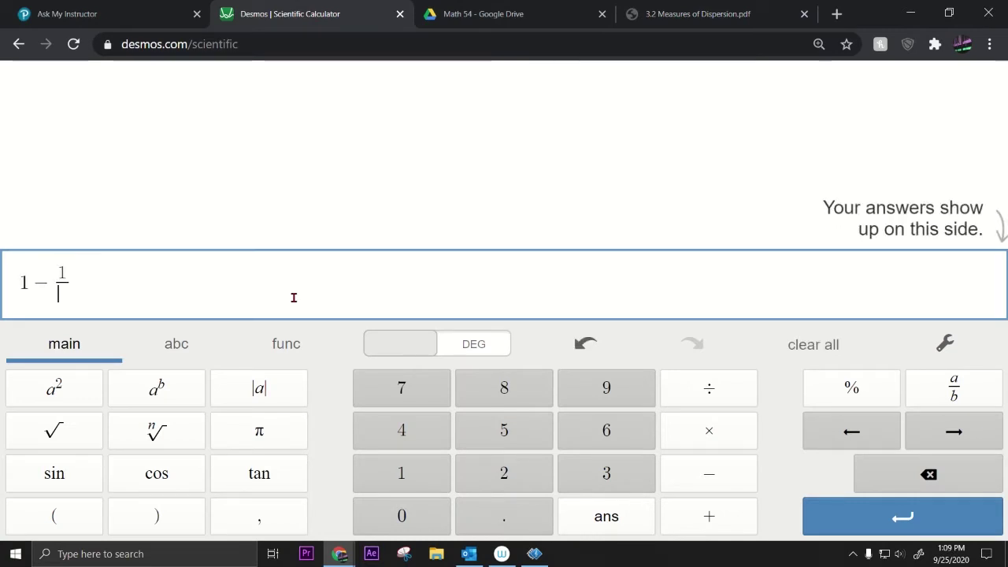
pyautogui.write('4^2')
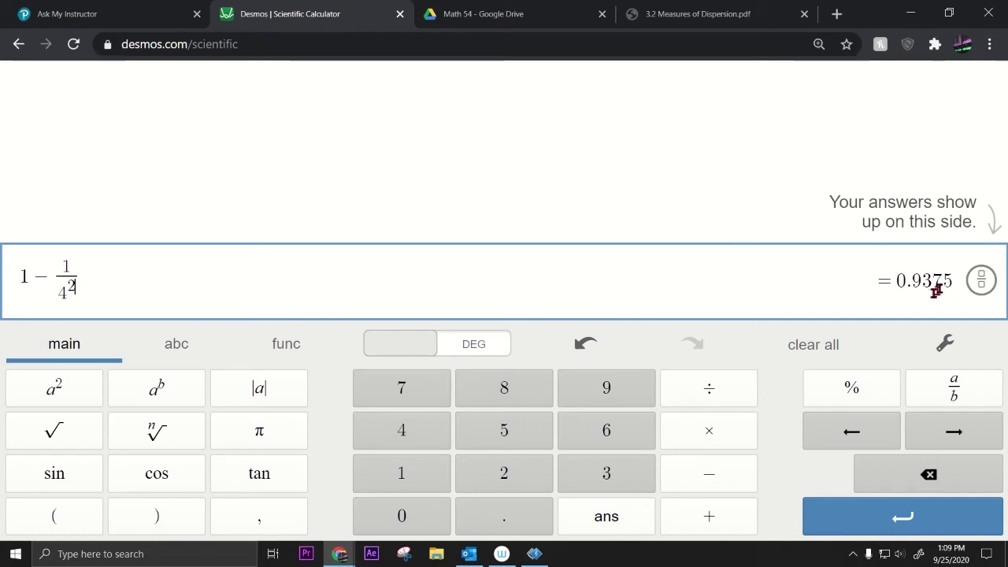
pyautogui.click(912, 279)
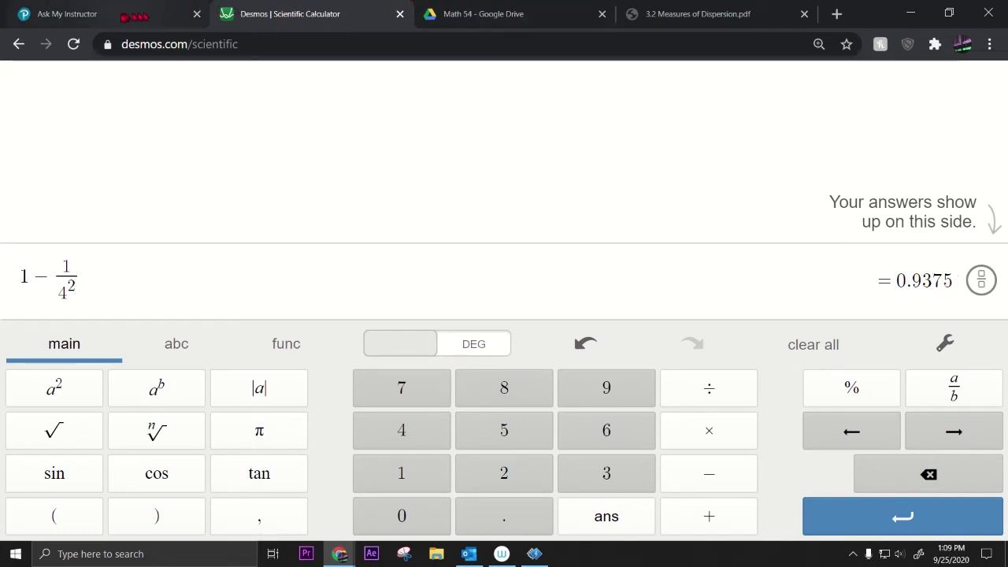
# Back in exercise 3.2.37, highlight the rounding instruction for part (a)
pyautogui.click(104, 13)
pyautogui.click(115, 296)
pyautogui.moveTo(116, 293); pyautogui.dragTo(326, 295)
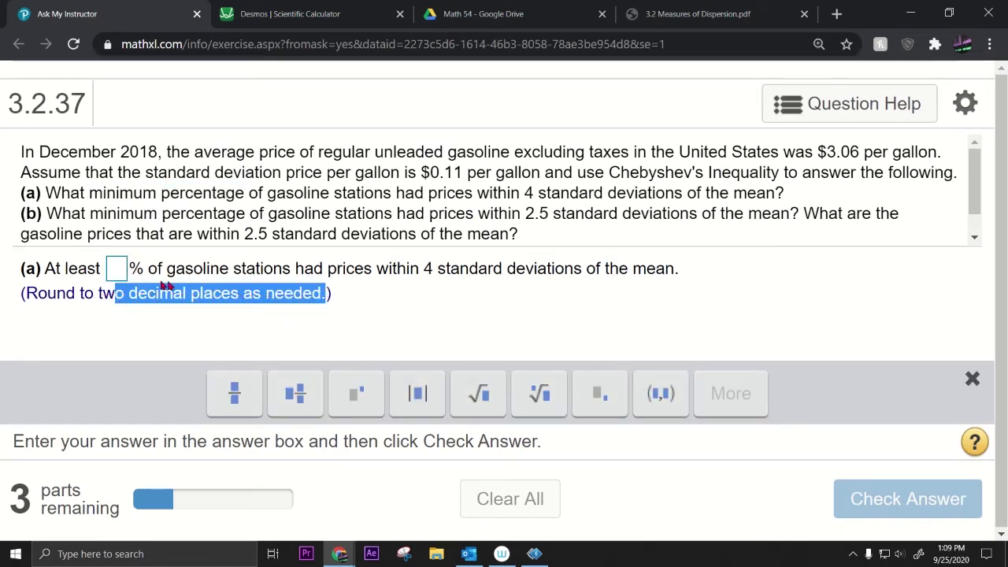
# Enter 93.75 in the part (a) box, check it, and dismiss the Nice work message
pyautogui.click(118, 271)
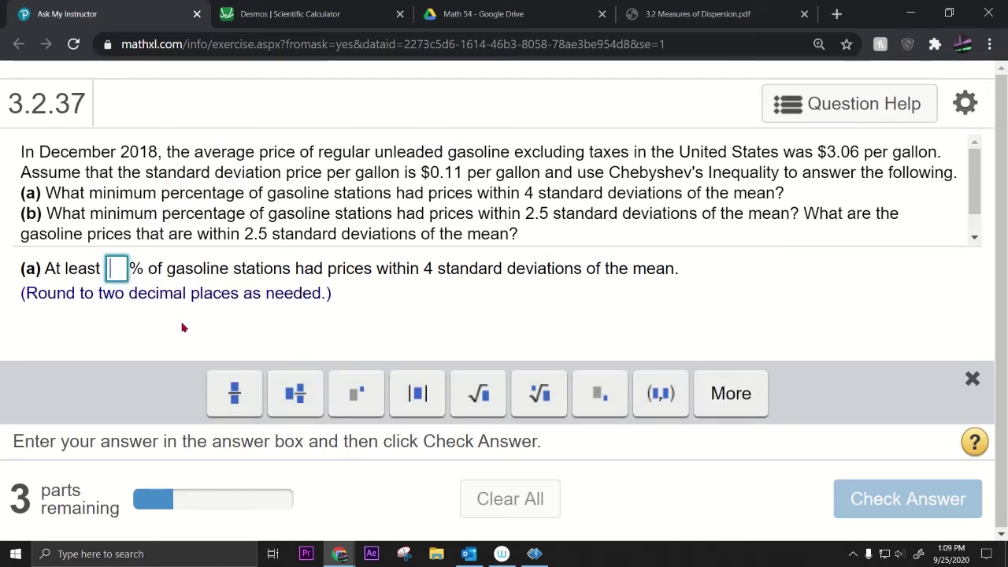
pyautogui.write('93.')
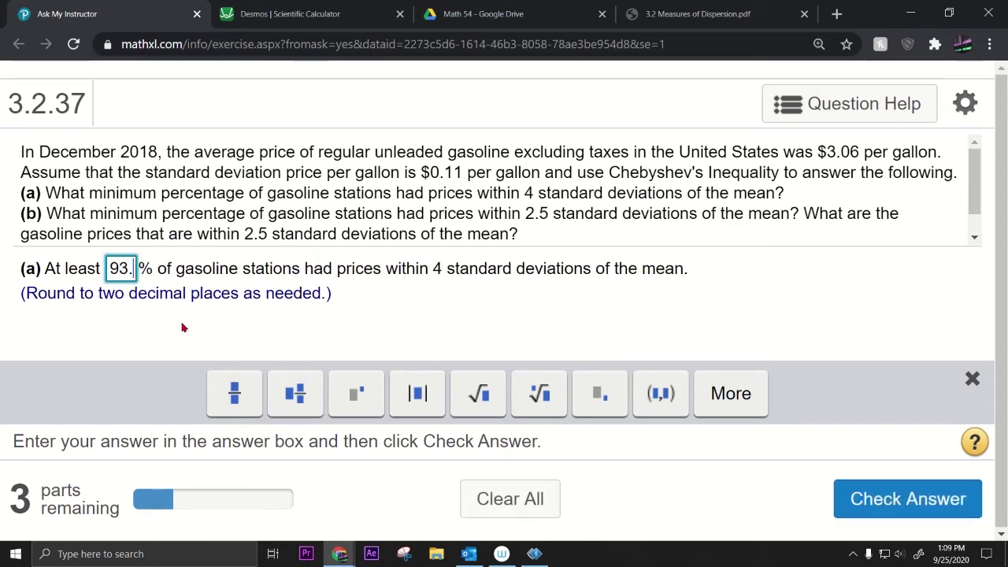
pyautogui.write('75')
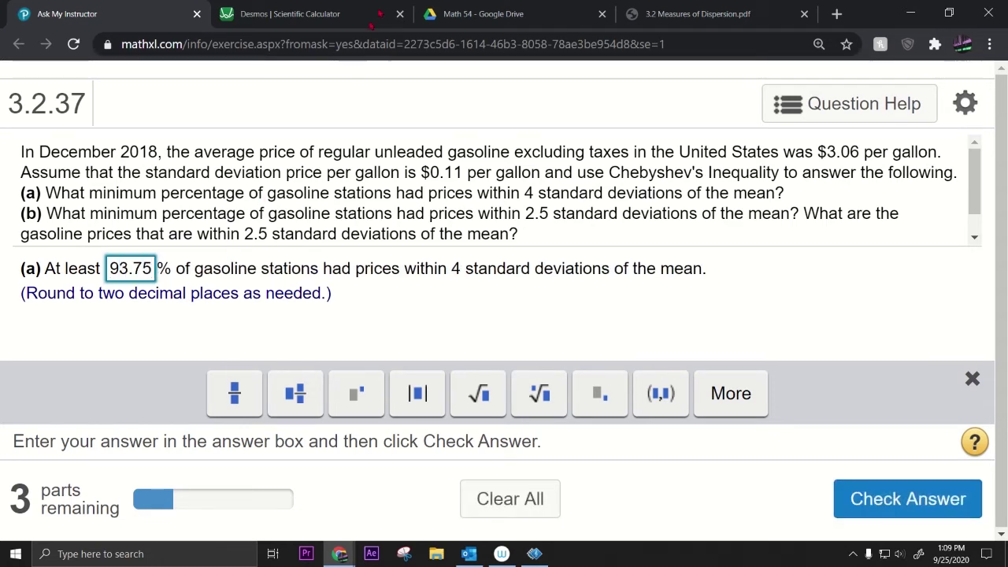
pyautogui.click(312, 14)
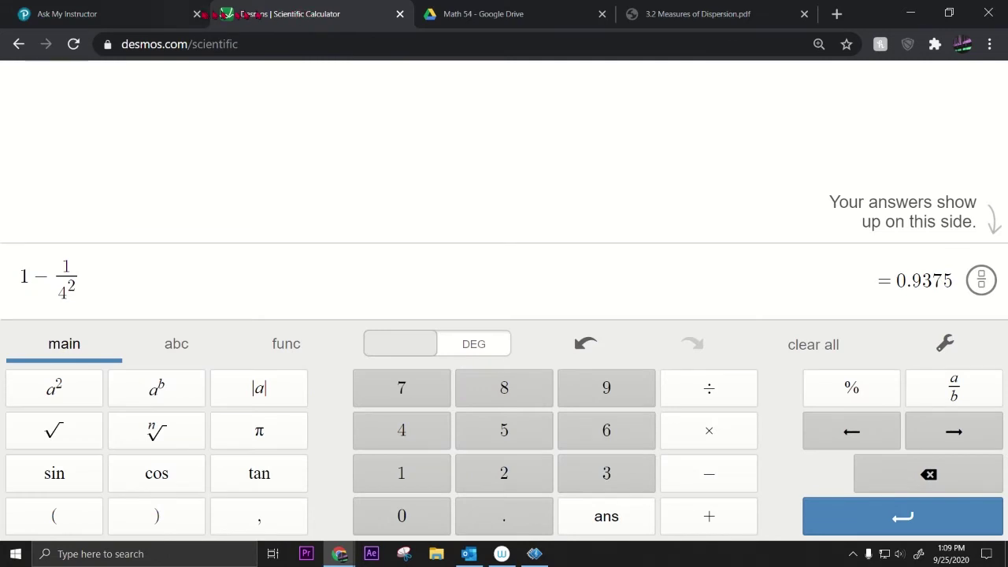
pyautogui.click(169, 13)
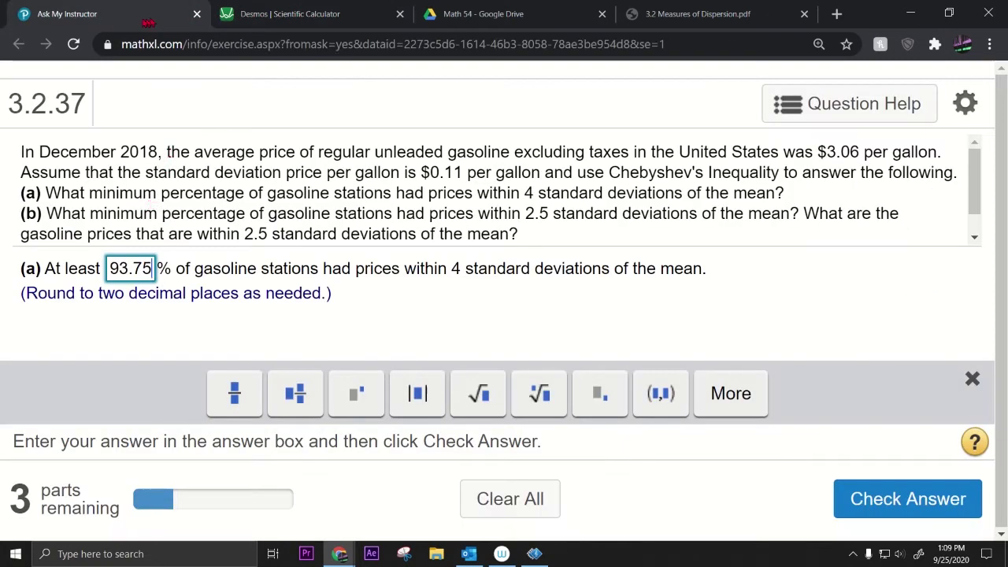
pyautogui.click(898, 504)
pyautogui.click(490, 340)
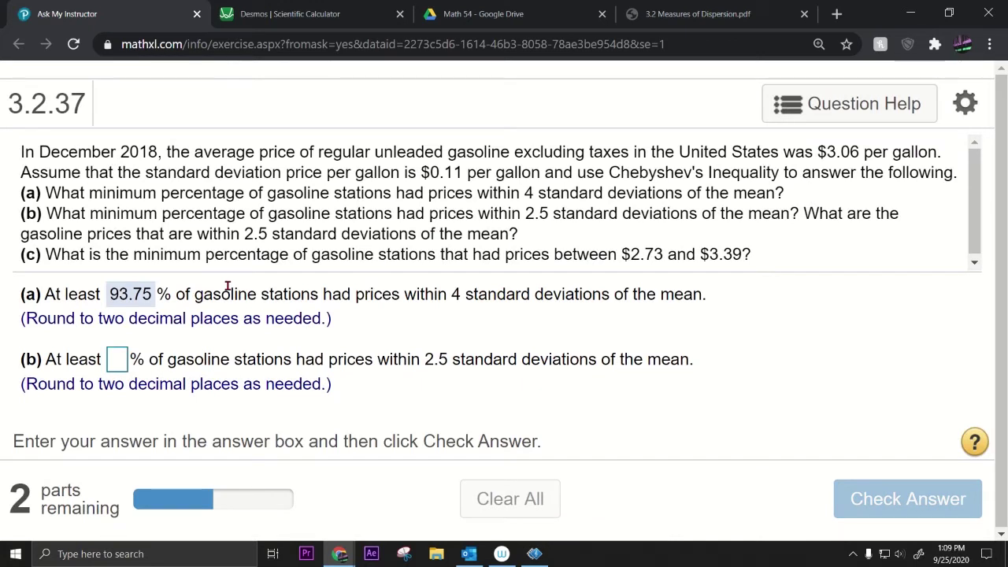
pyautogui.moveTo(85, 214); pyautogui.dragTo(523, 214)
pyautogui.moveTo(522, 213); pyautogui.dragTo(455, 213)
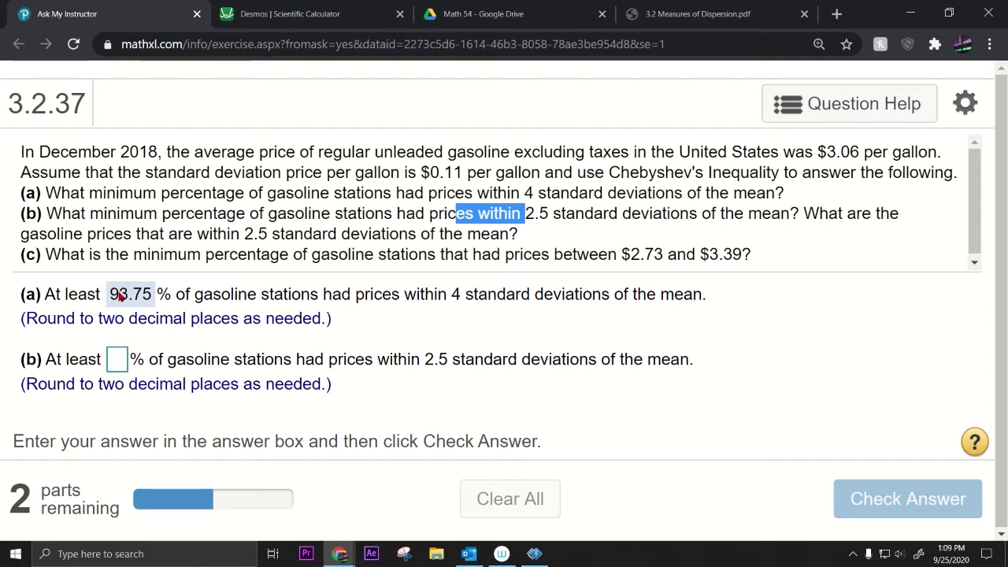
pyautogui.moveTo(134, 233); pyautogui.dragTo(540, 233)
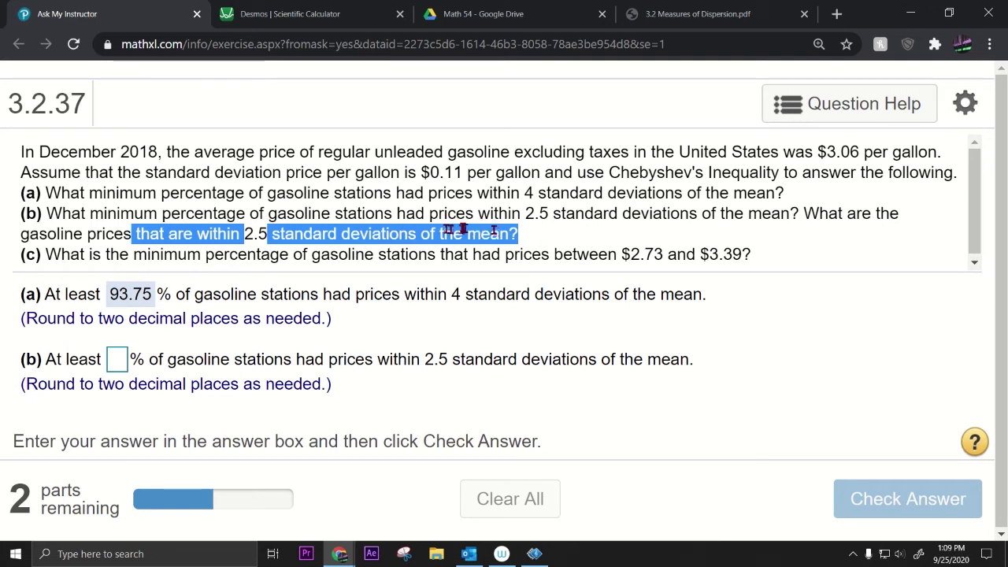
pyautogui.moveTo(89, 214); pyautogui.dragTo(263, 214)
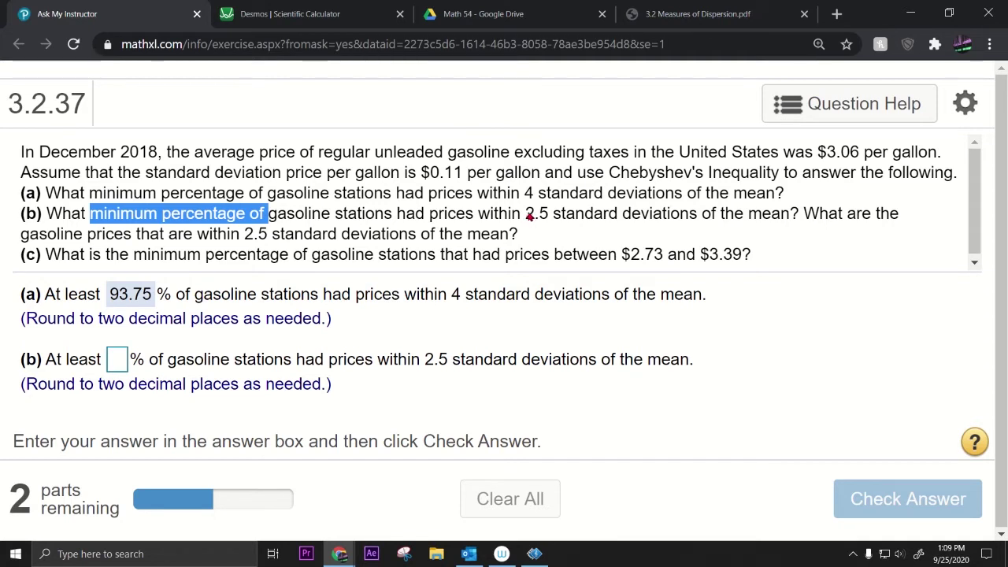
pyautogui.moveTo(697, 214); pyautogui.dragTo(428, 214)
# Edit the Desmos expression to 1 − 1/2.52, reading 0.6031746032, then return to MathXL
pyautogui.click(333, 14)
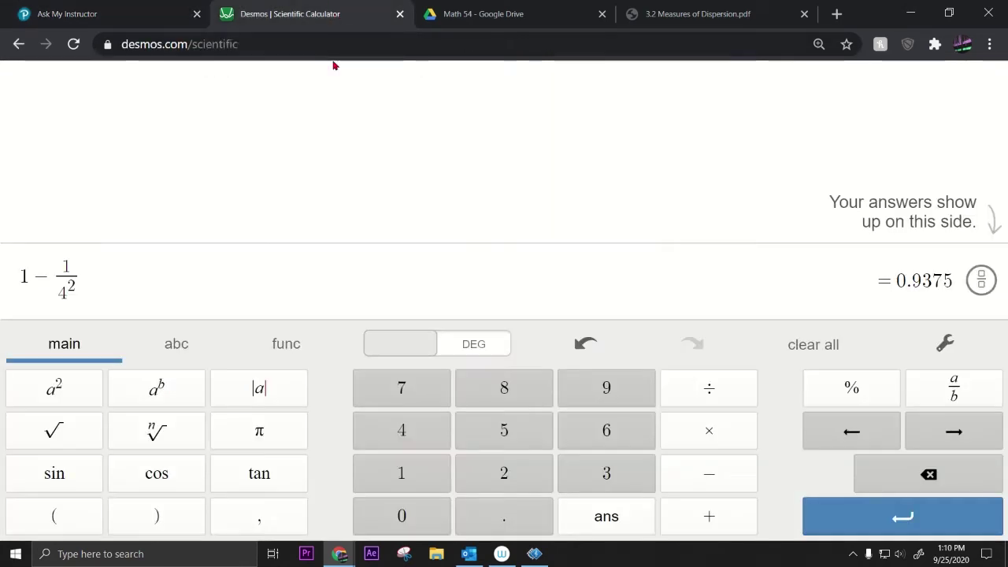
pyautogui.click(70, 292)
pyautogui.press('BackSpace')
pyautogui.write('2.5')
pyautogui.press('Left')
pyautogui.press('Left')
pyautogui.press('BackSpace')
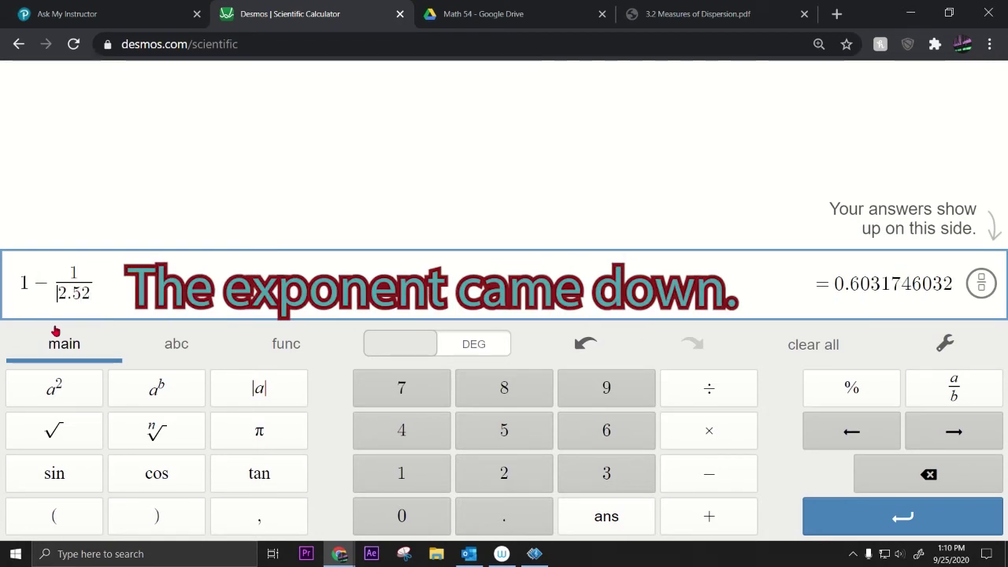
pyautogui.moveTo(864, 286); pyautogui.dragTo(878, 281)
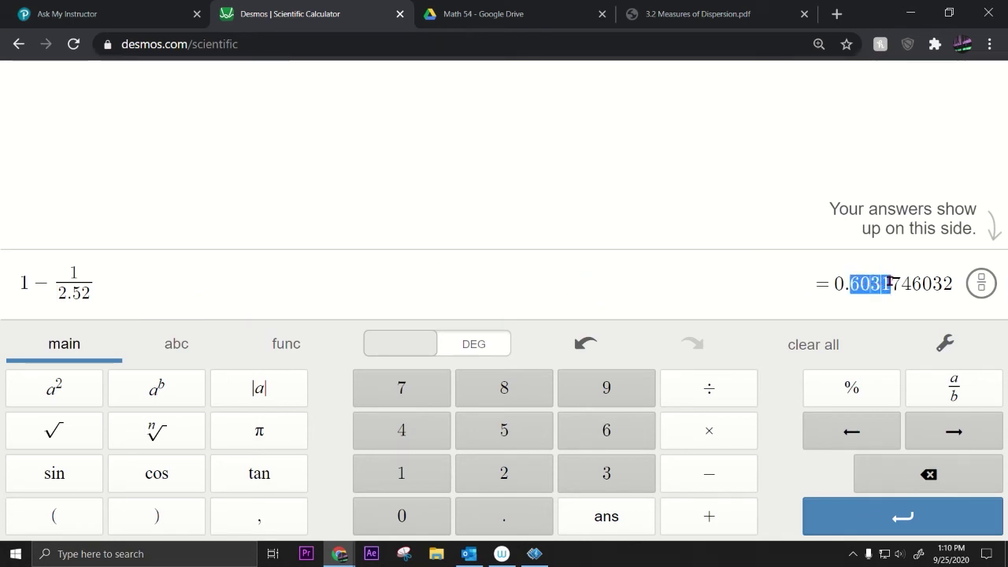
pyautogui.click(48, 14)
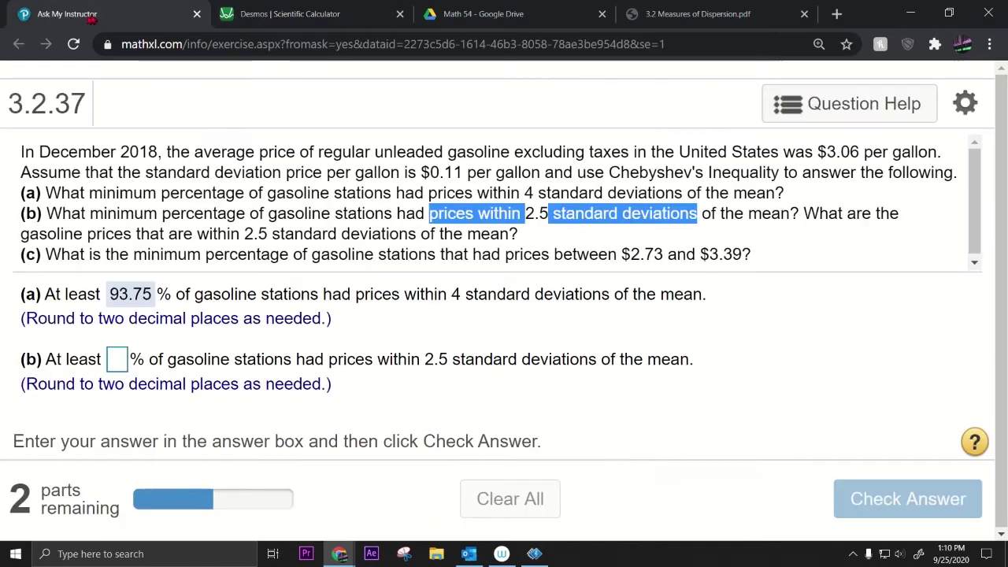
# Submit 60.32 as the part (b) answer and dismiss the incorrect-answer message
pyautogui.click(117, 364)
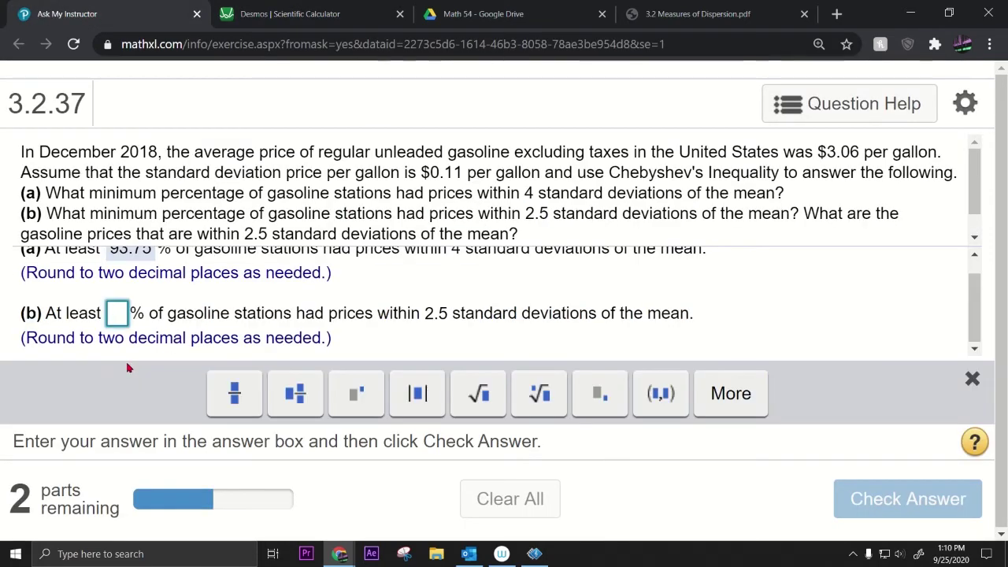
pyautogui.write('60.32')
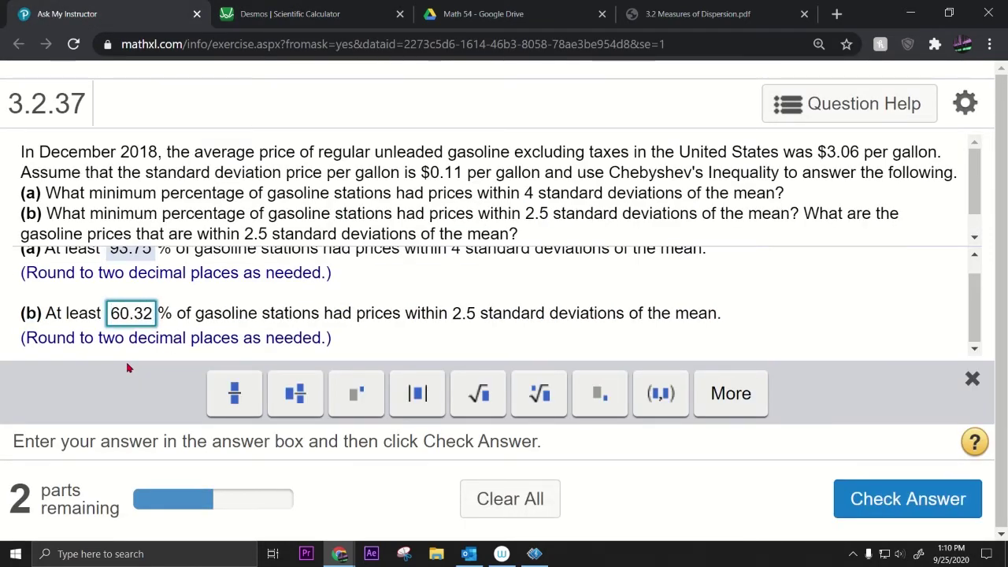
pyautogui.press('Return')
pyautogui.click(496, 413)
# Recheck the calculator, then highlight part (b)'s rounding hint and answer sentence
pyautogui.click(301, 14)
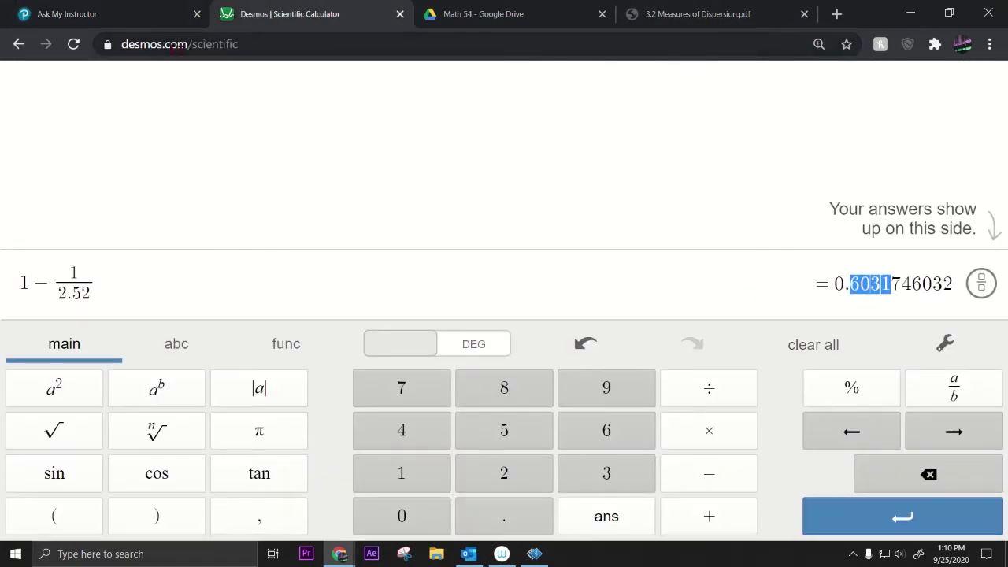
pyautogui.click(78, 13)
pyautogui.moveTo(126, 385); pyautogui.dragTo(199, 385)
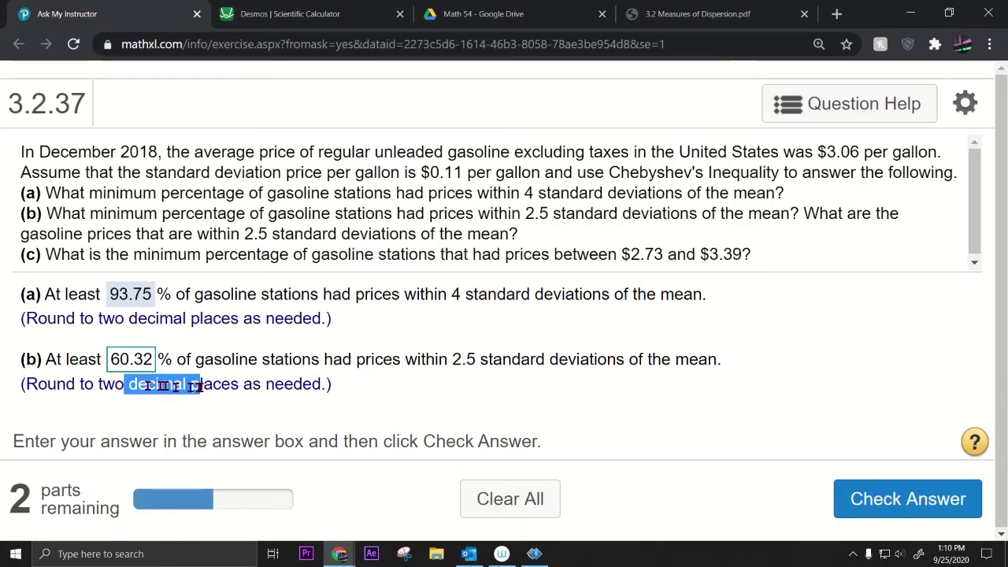
pyautogui.moveTo(249, 360); pyautogui.dragTo(697, 360)
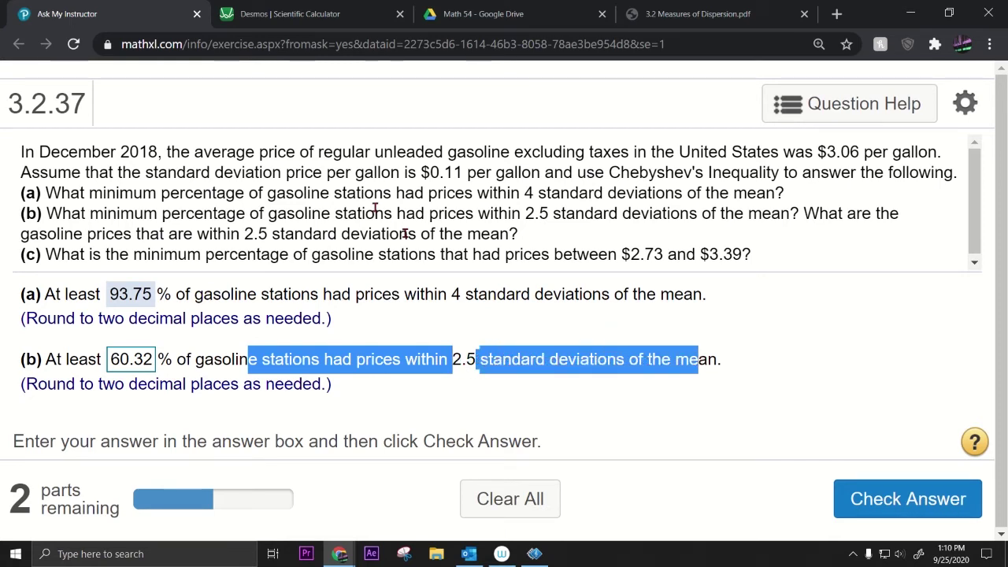
# Fix the Desmos expression by squaring the denominator to 1 − 1/2.5², giving 0.84
pyautogui.click(291, 14)
pyautogui.click(88, 295)
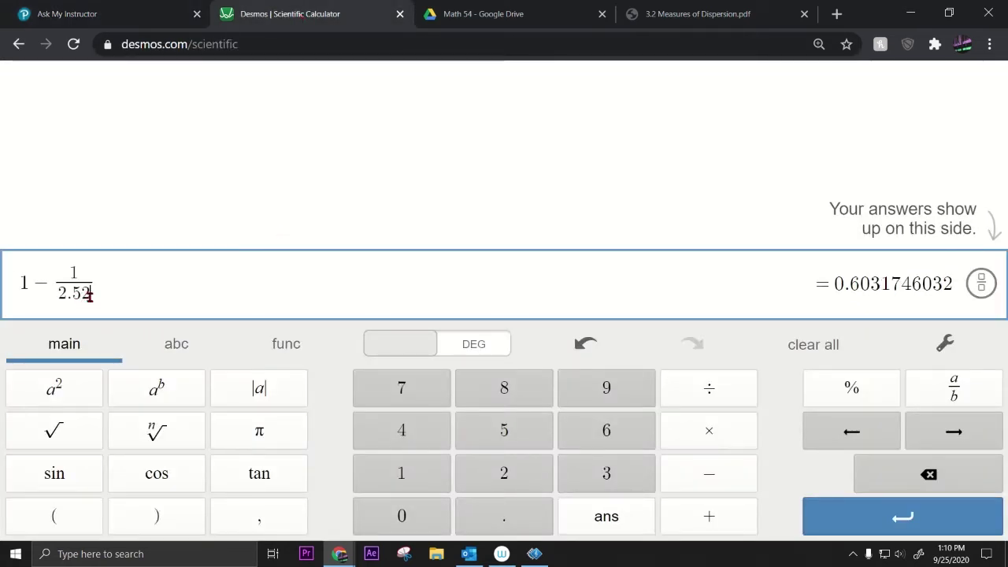
pyautogui.press('BackSpace')
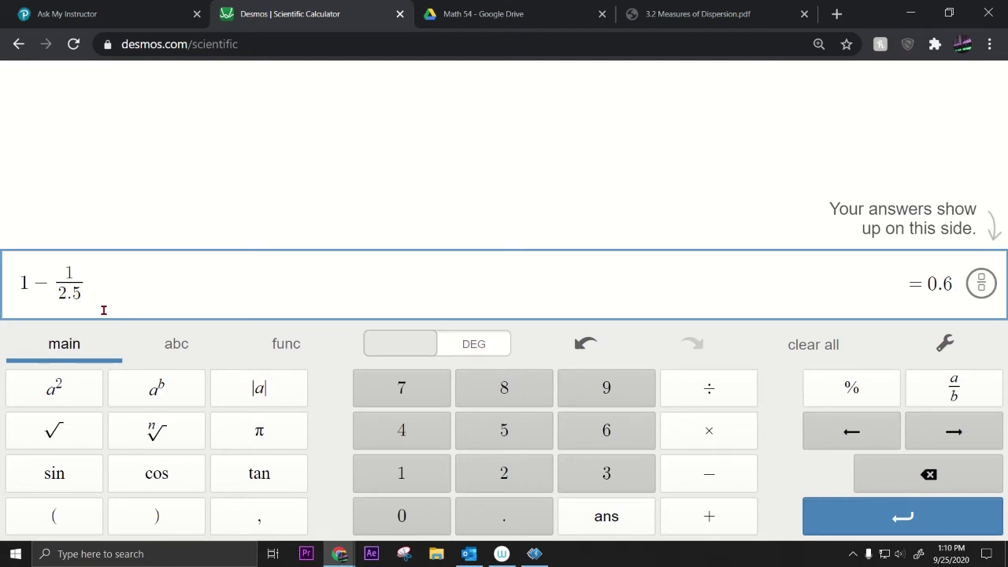
pyautogui.write('^2')
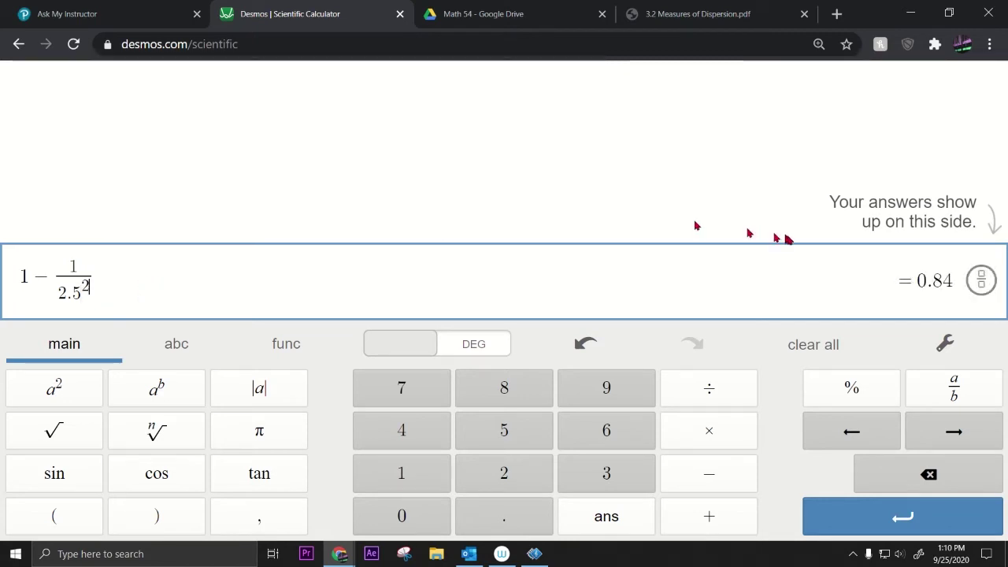
pyautogui.moveTo(951, 280); pyautogui.dragTo(918, 282)
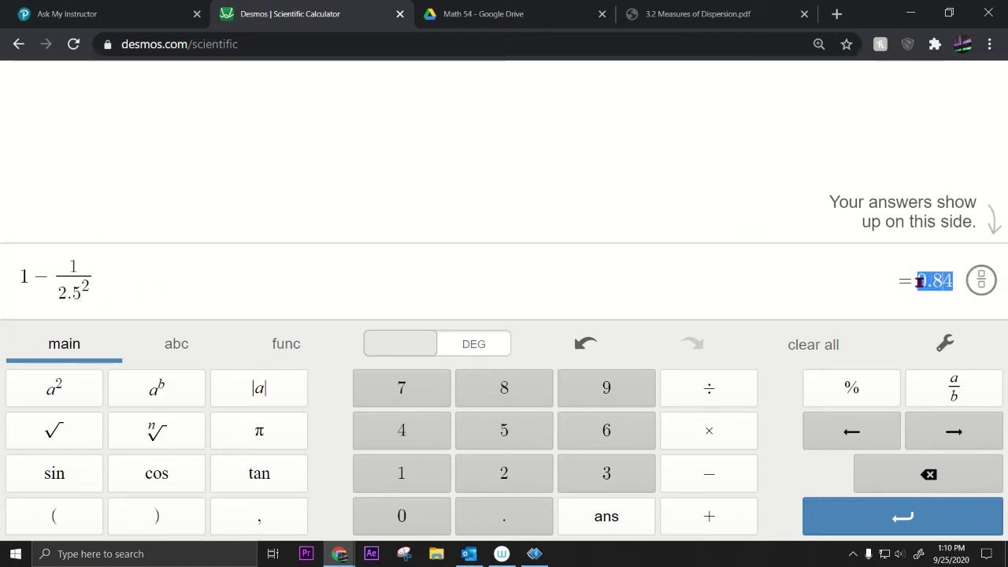
# Replace 60.32 with 84 in part (b), submit, and dismiss the Fantastic! message
pyautogui.doubleClick(82, 291)
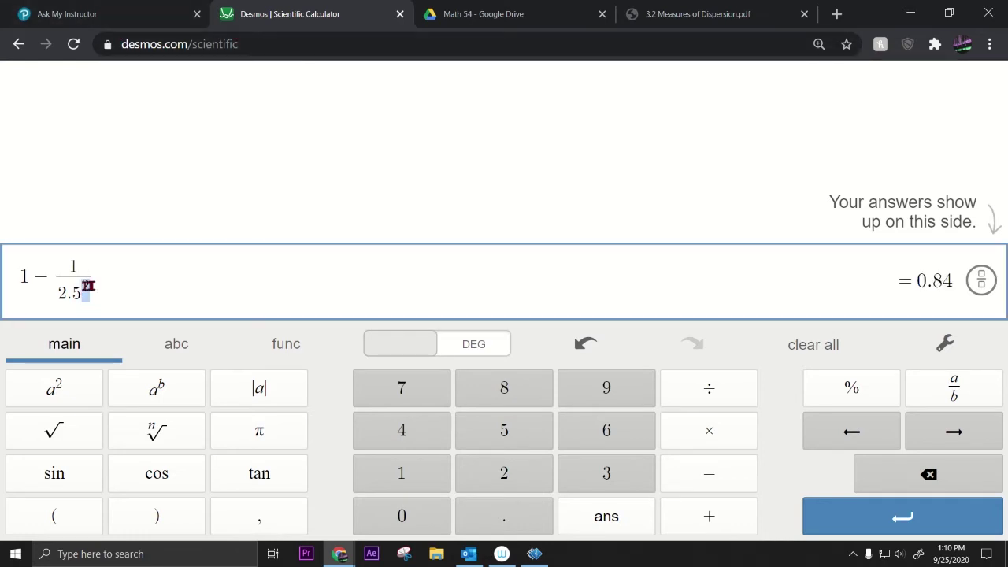
pyautogui.click(92, 13)
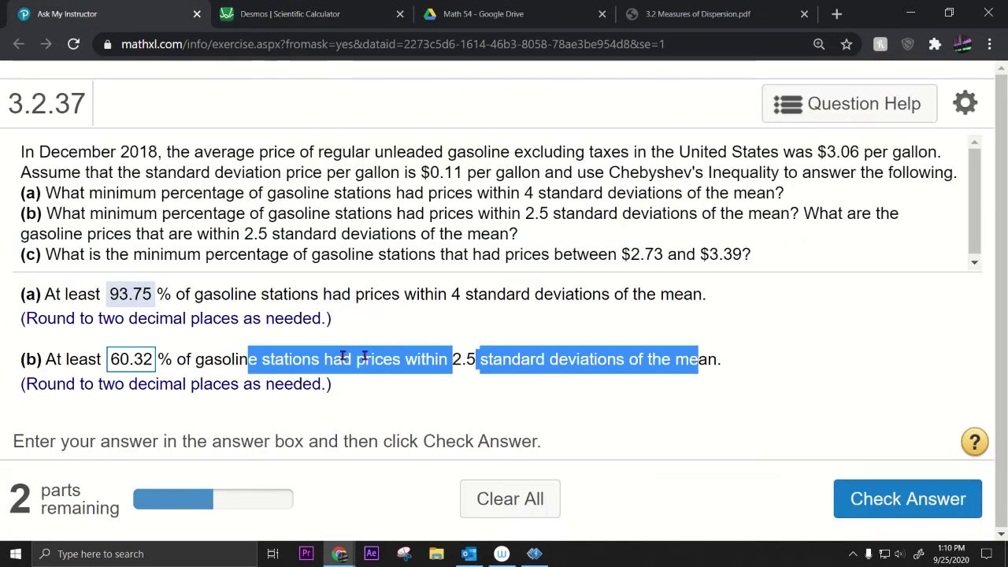
pyautogui.click(153, 366)
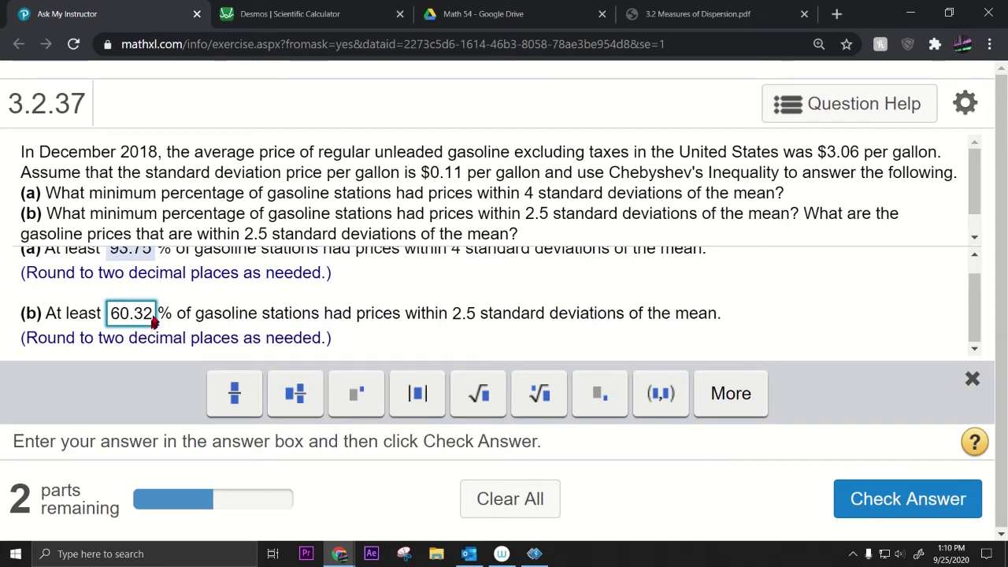
pyautogui.moveTo(154, 317); pyautogui.dragTo(98, 315)
pyautogui.write('84')
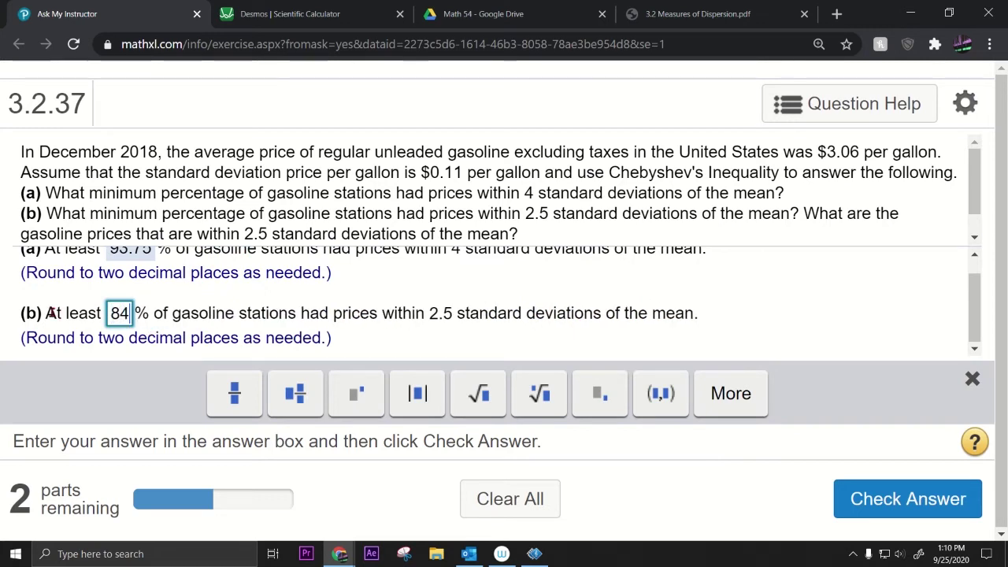
pyautogui.press('Return')
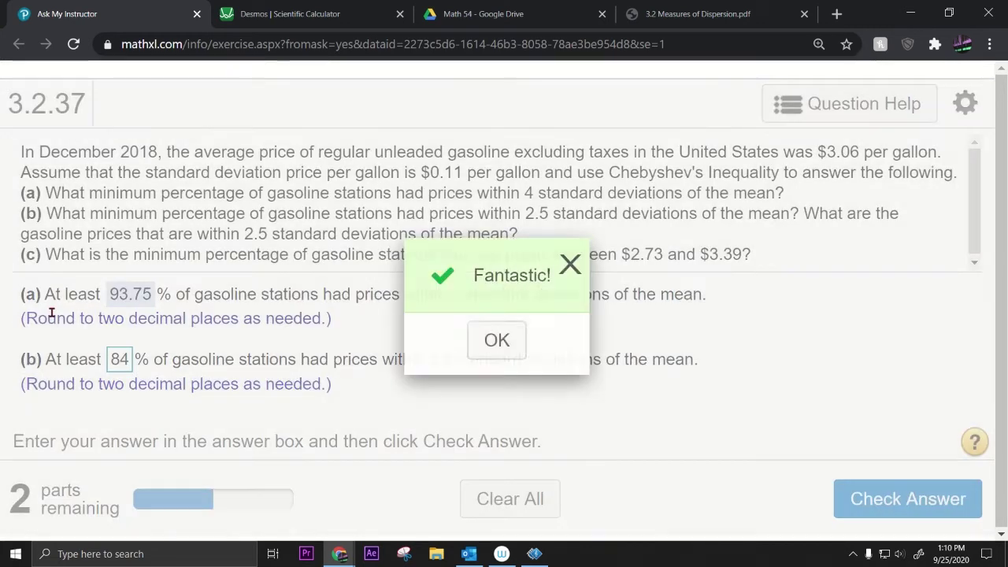
pyautogui.click(502, 340)
pyautogui.moveTo(131, 364); pyautogui.dragTo(529, 372)
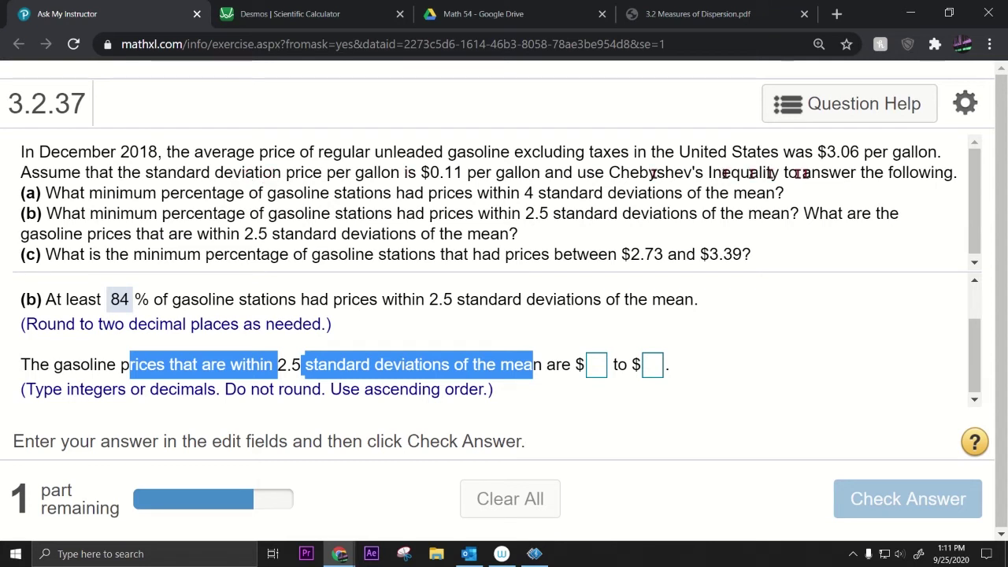
pyautogui.moveTo(815, 151); pyautogui.dragTo(828, 154)
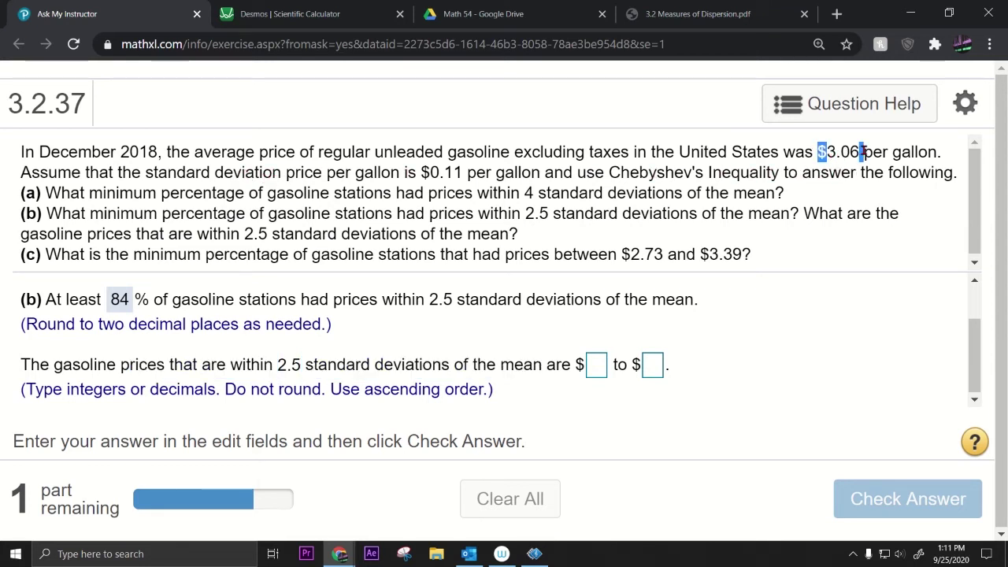
pyautogui.moveTo(193, 151); pyautogui.dragTo(297, 151)
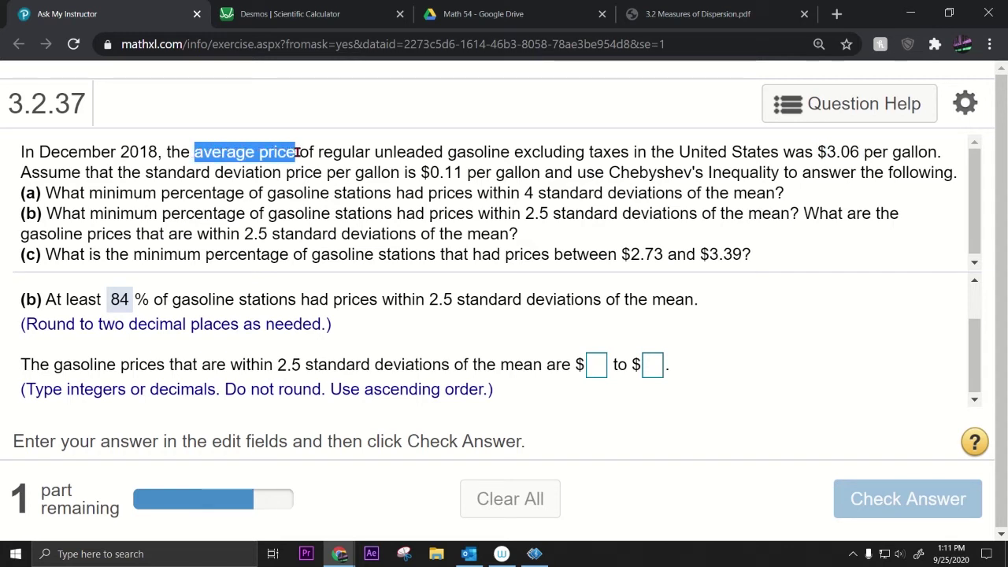
pyautogui.click(421, 172)
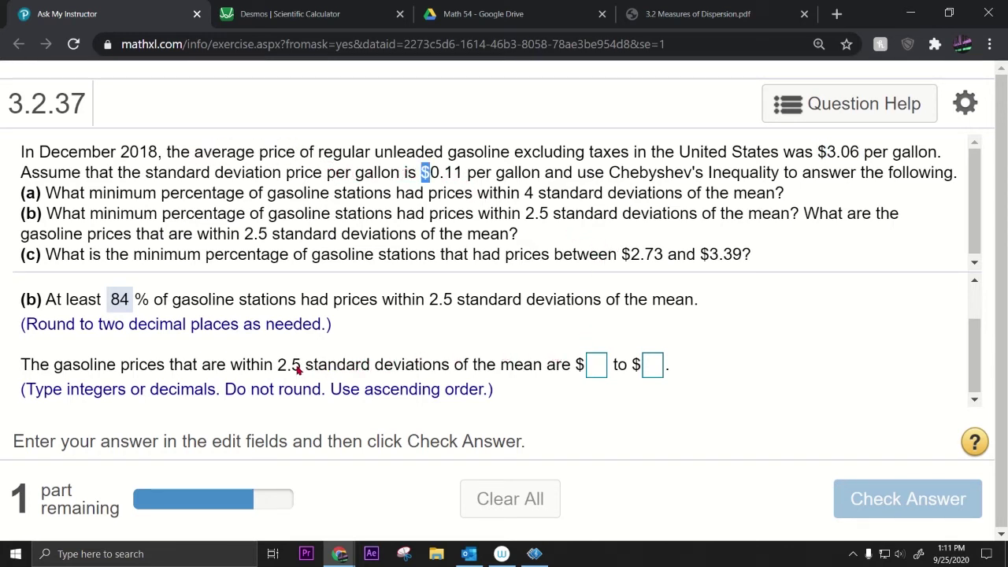
pyautogui.moveTo(299, 366); pyautogui.dragTo(445, 365)
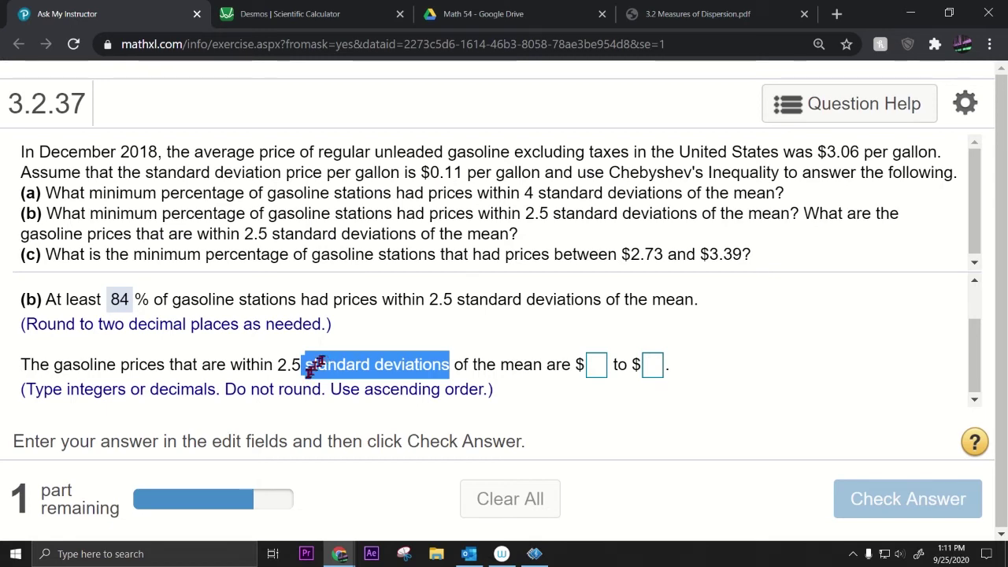
pyautogui.click(673, 17)
# Compute the lower price bound 3.06 − 2.5(0.11) = 2.785 in Desmos
pyautogui.click(307, 14)
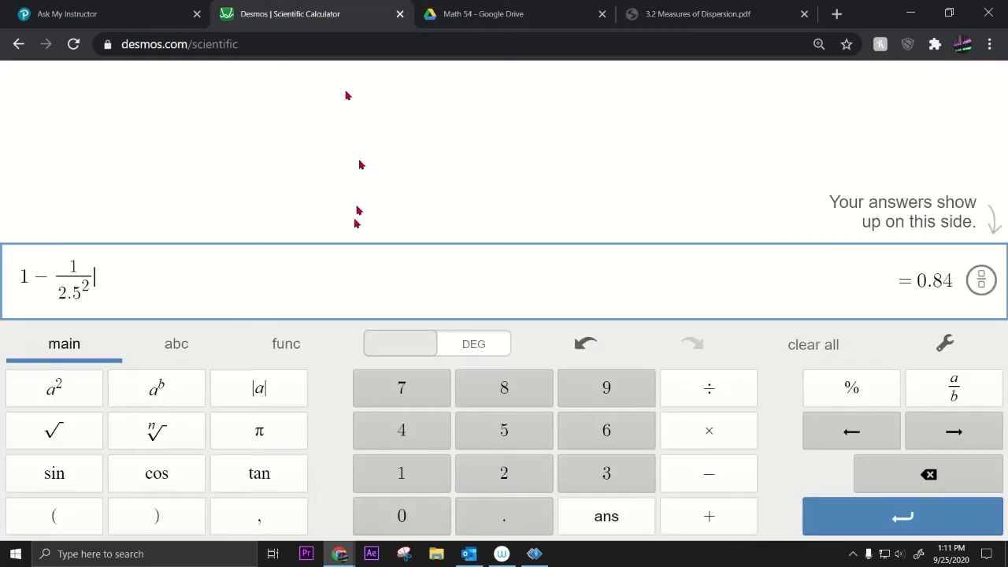
pyautogui.moveTo(181, 273); pyautogui.dragTo(2, 285)
pyautogui.write('3.06-')
pyautogui.write('2.5')
pyautogui.write('*')
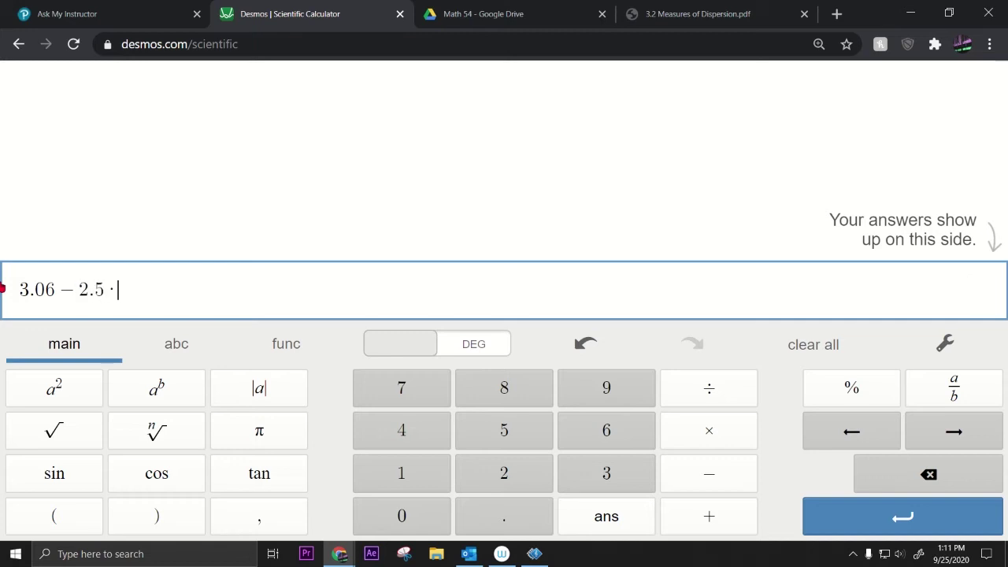
pyautogui.write('.1')
pyautogui.press('BackSpace')
pyautogui.press('BackSpace')
pyautogui.write('(0.11')
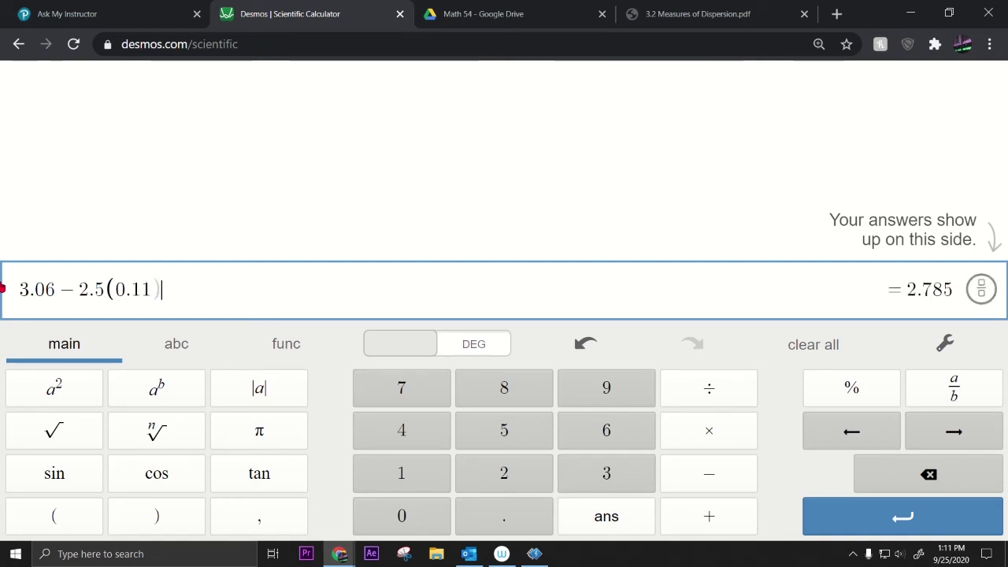
pyautogui.press('Return')
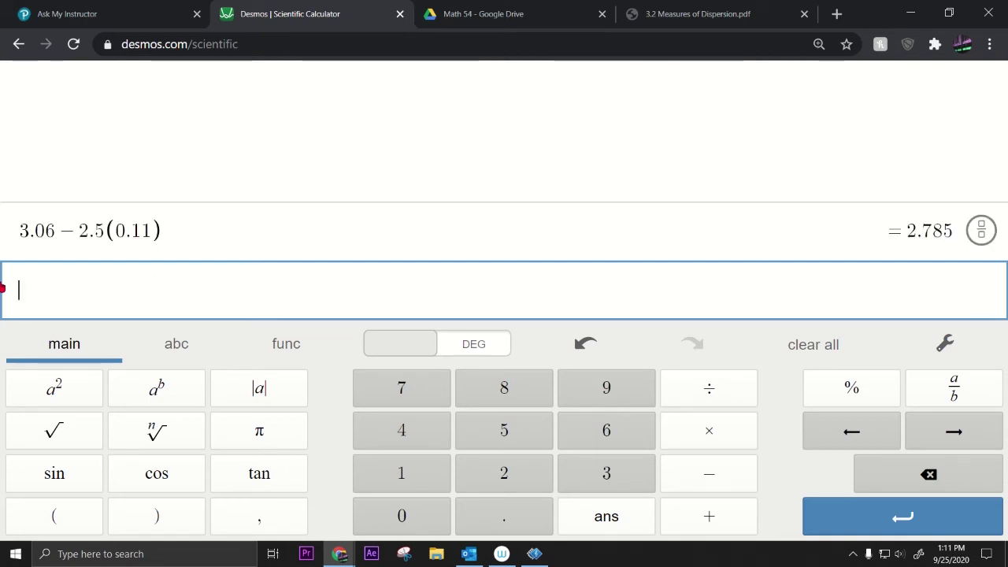
# Copy it to a new line as 3.06 + 2.5(0.11) = 3.335, read both bounds, return to MathXL
pyautogui.moveTo(209, 220); pyautogui.dragTo(8, 233)
pyautogui.hotkey('ctrl', 'c')
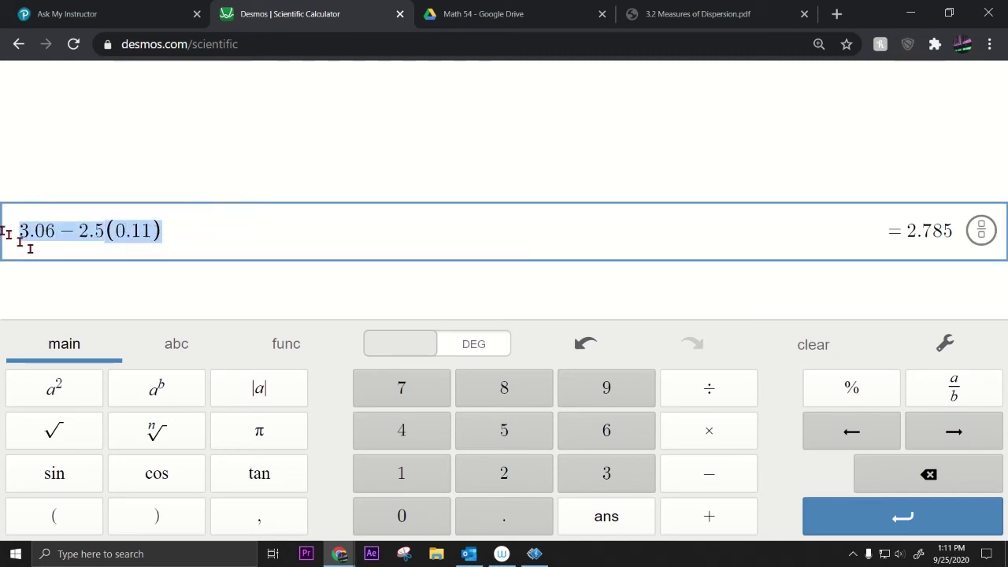
pyautogui.click(42, 265)
pyautogui.hotkey('ctrl', 'v')
pyautogui.moveTo(76, 288); pyautogui.dragTo(65, 293)
pyautogui.write('+')
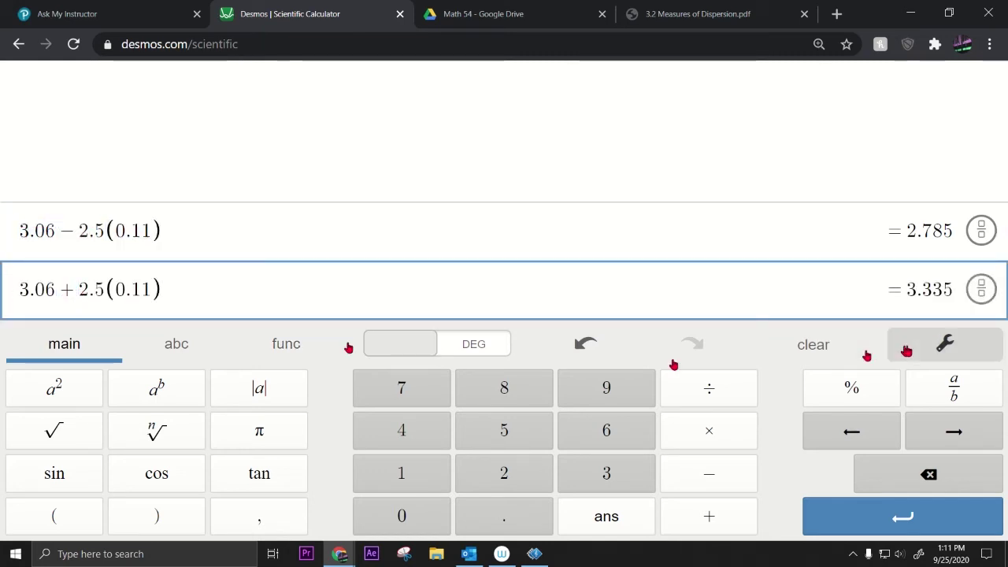
pyautogui.moveTo(907, 231); pyautogui.dragTo(948, 230)
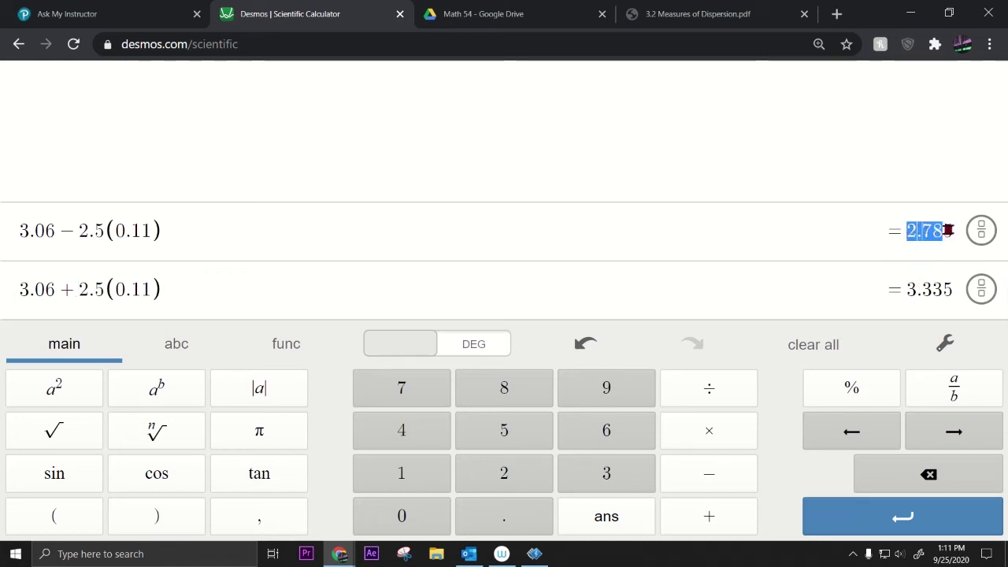
pyautogui.moveTo(909, 288); pyautogui.dragTo(931, 289)
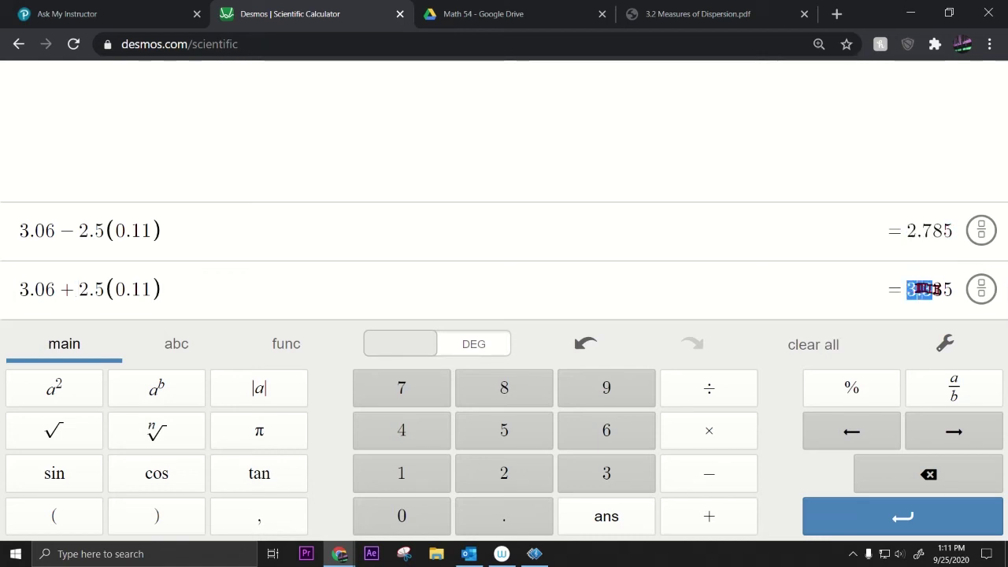
pyautogui.click(173, 14)
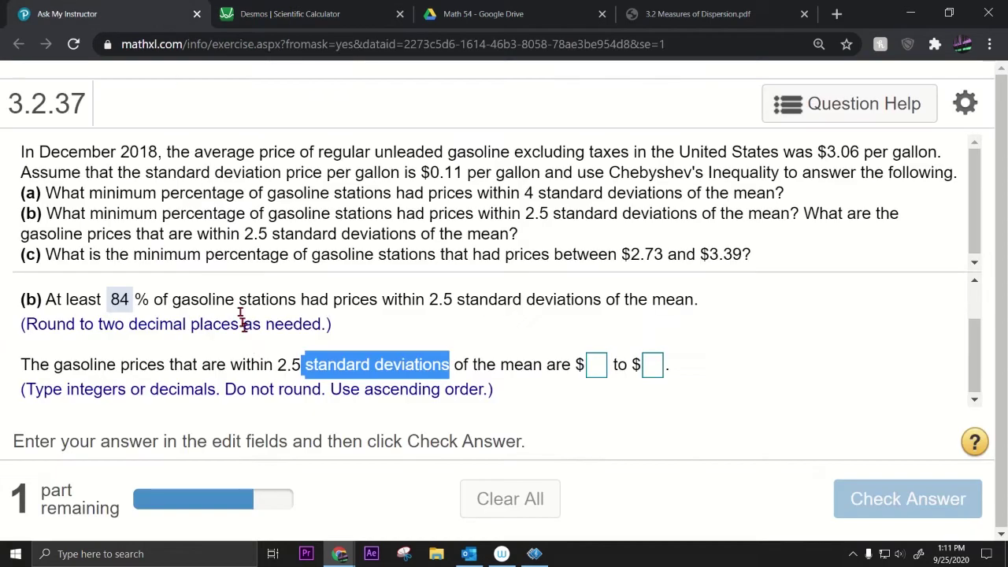
# Enter $2.79 and $3.34 as the price range bounds and get them accepted
pyautogui.click(596, 368)
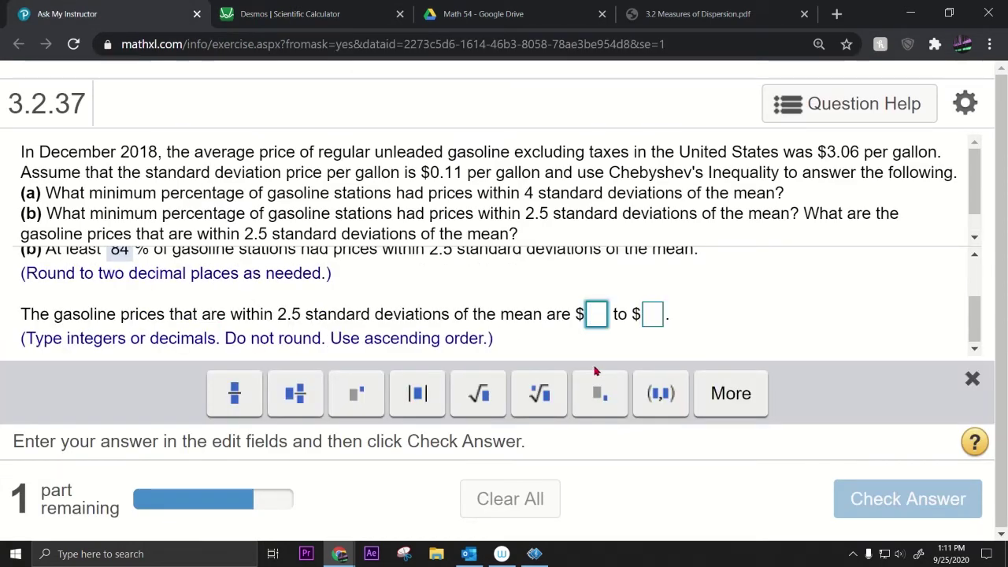
pyautogui.write('2.79')
pyautogui.press('Tab')
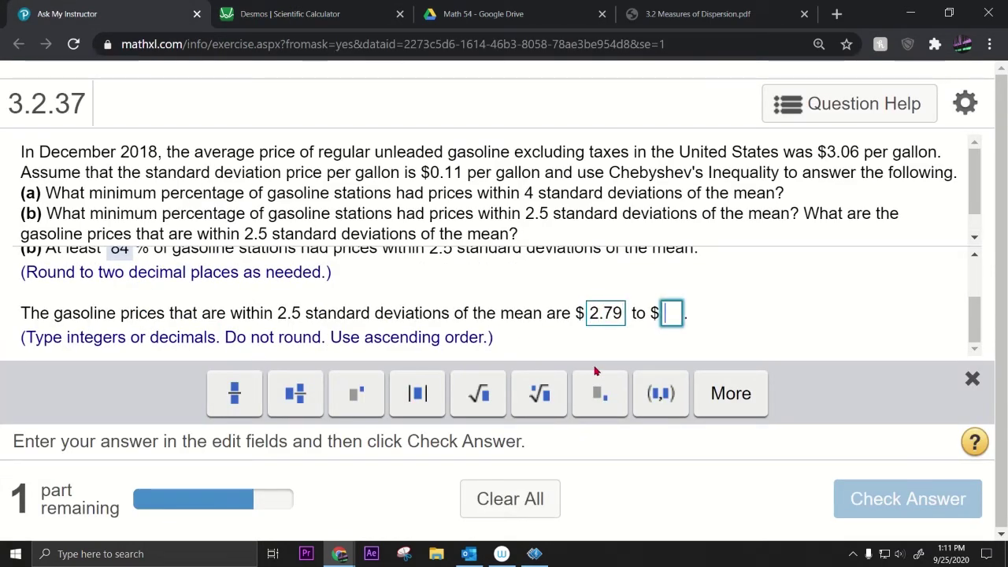
pyautogui.write('3.34')
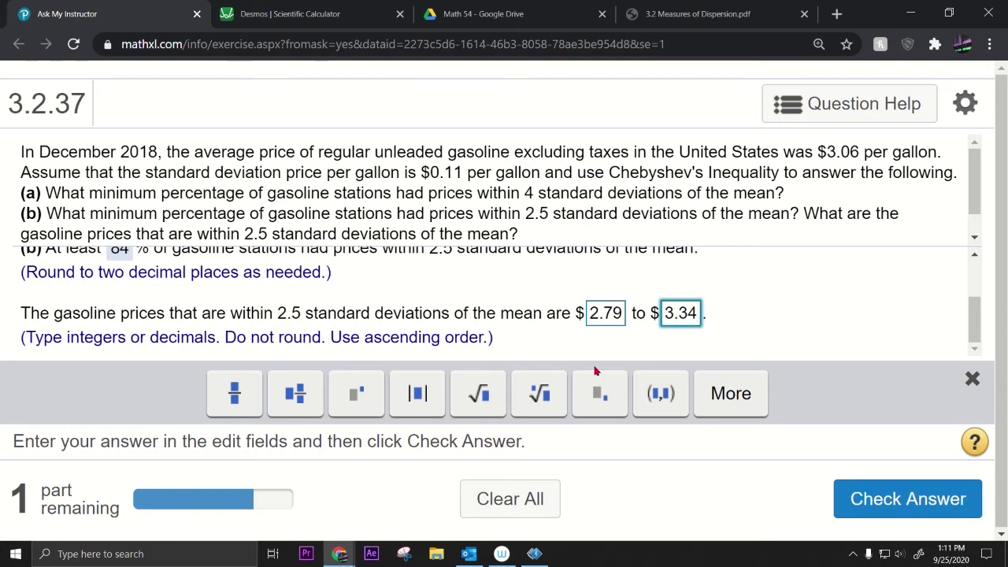
pyautogui.click(868, 512)
pyautogui.click(480, 343)
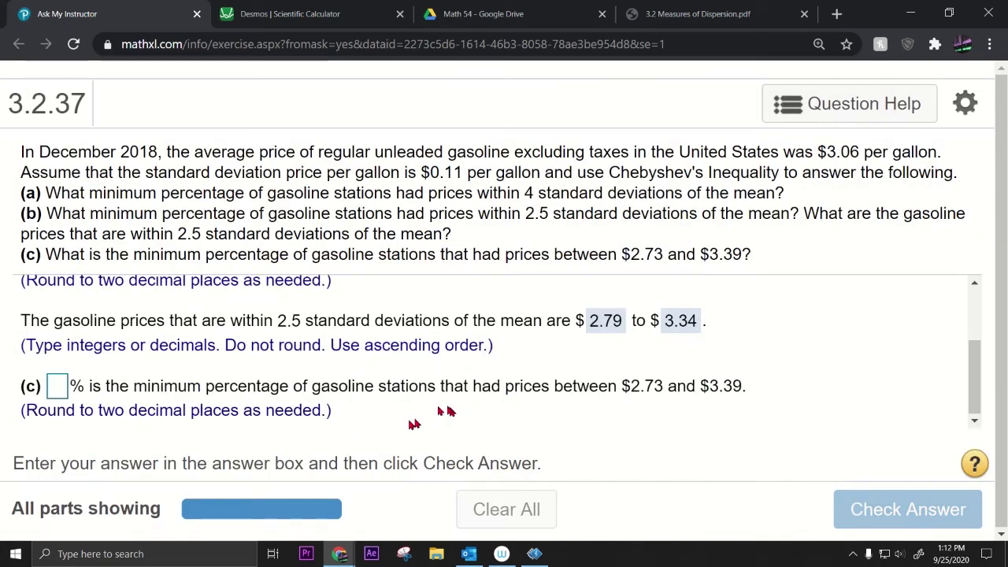
# Read part (c)'s question, highlighting the $2.73 and $3.39 price limits
pyautogui.moveTo(106, 253); pyautogui.dragTo(541, 266)
pyautogui.moveTo(622, 256); pyautogui.dragTo(764, 259)
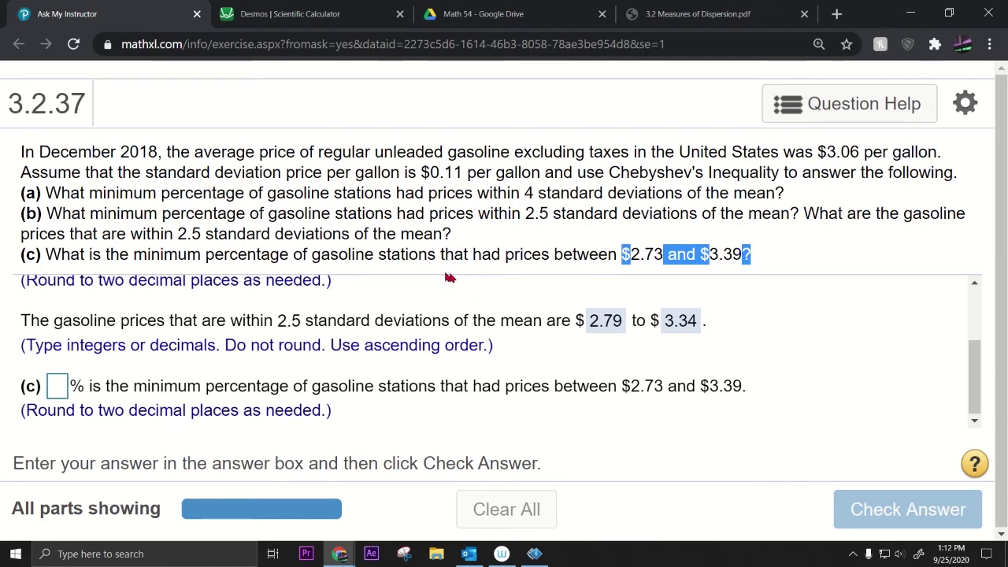
pyautogui.moveTo(45, 254); pyautogui.dragTo(394, 258)
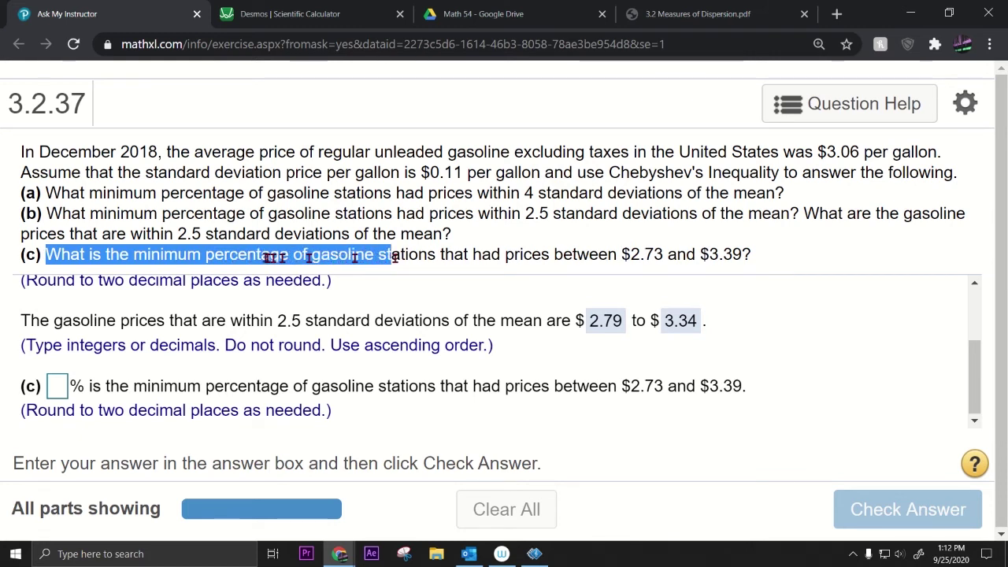
pyautogui.click(197, 256)
pyautogui.moveTo(148, 257); pyautogui.dragTo(278, 257)
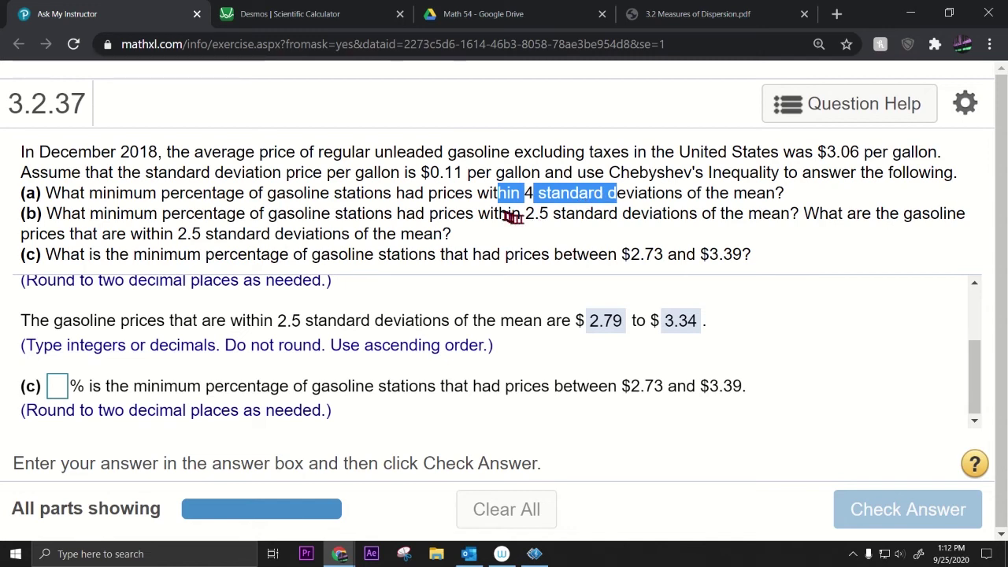
pyautogui.moveTo(509, 214); pyautogui.dragTo(583, 213)
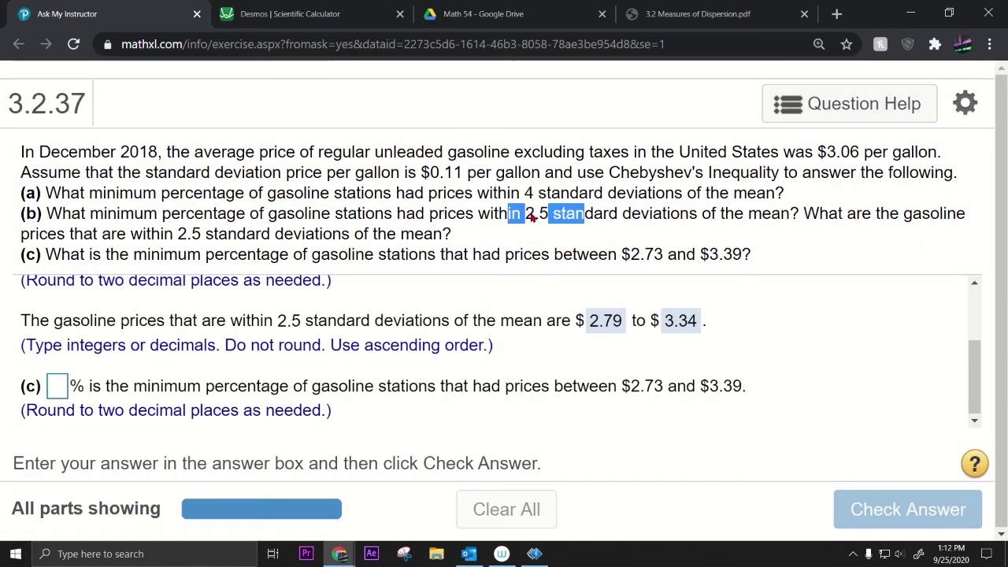
# Recheck the $3.39 limit and per-gallon mean, then select Desmos's second expression for replacement
pyautogui.moveTo(628, 254)
pyautogui.mouseDown()
pyautogui.moveTo(757, 257)
pyautogui.moveTo(661, 266)
pyautogui.moveTo(611, 256)
pyautogui.mouseUp()
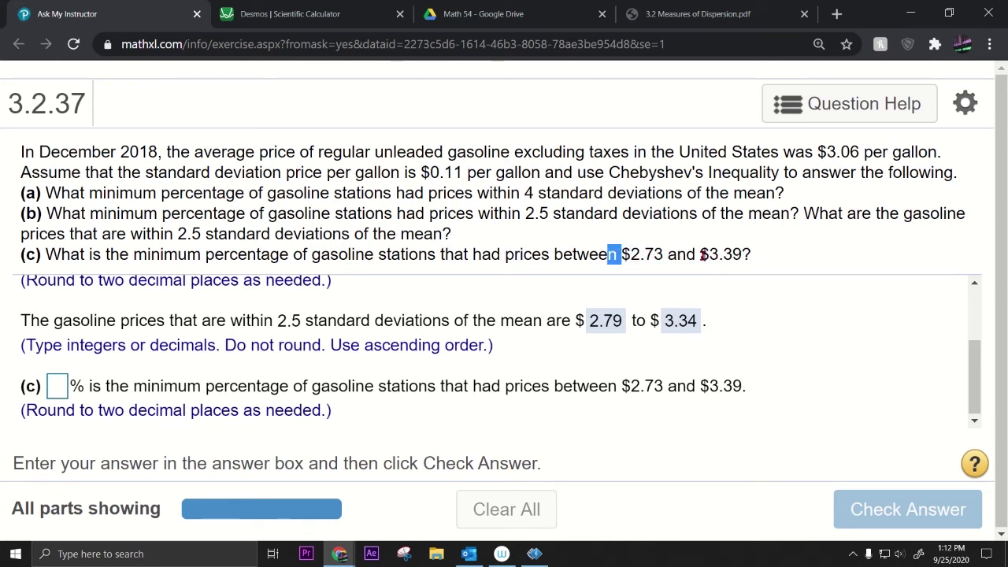
pyautogui.moveTo(732, 255); pyautogui.dragTo(752, 259)
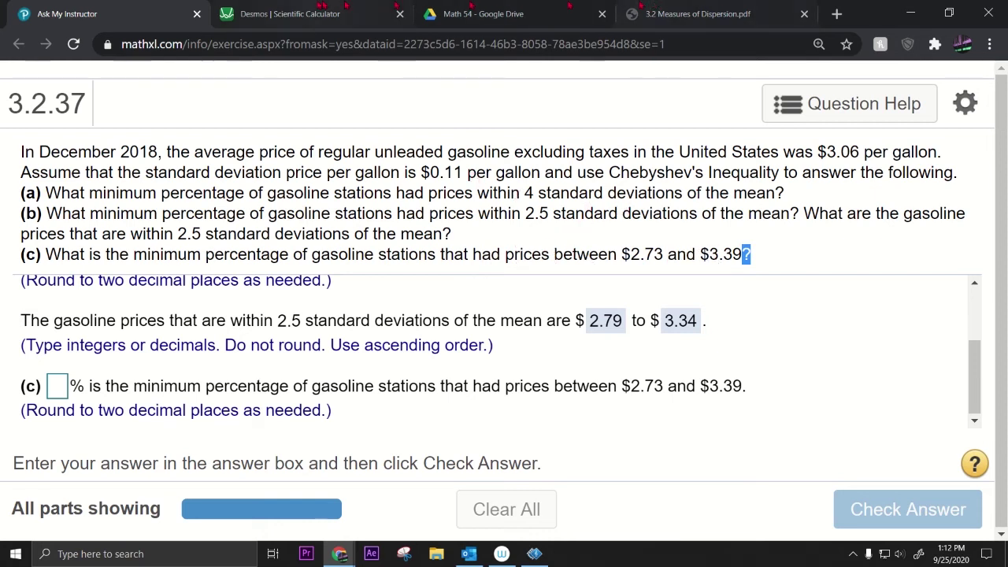
pyautogui.moveTo(700, 254); pyautogui.dragTo(745, 254)
pyautogui.moveTo(863, 153); pyautogui.dragTo(913, 154)
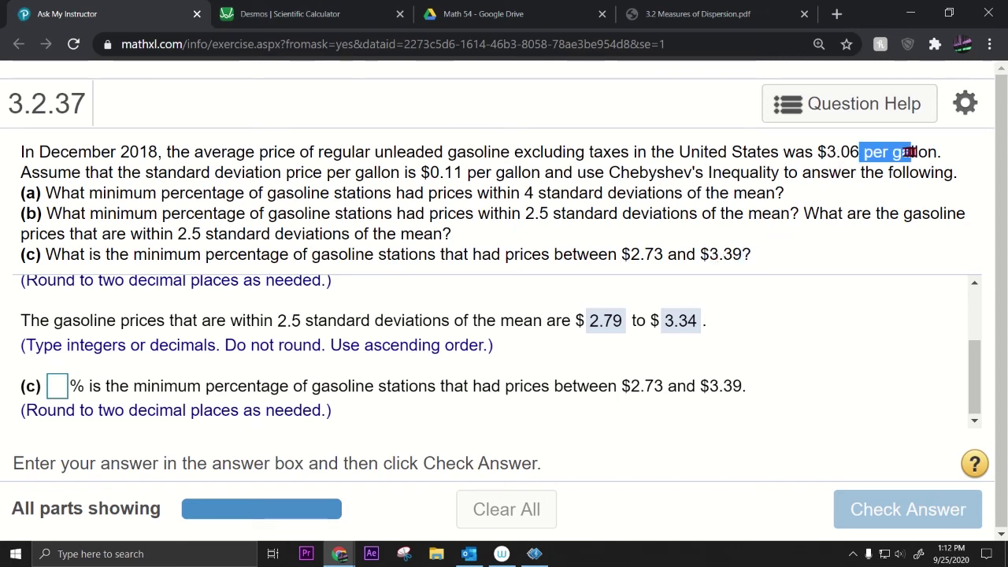
pyautogui.click(290, 14)
pyautogui.moveTo(236, 280); pyautogui.dragTo(2, 303)
# Replace the Desmos expression with 3.39 − 3.06 to get 0.33, then return to MathXL
pyautogui.write('3.3')
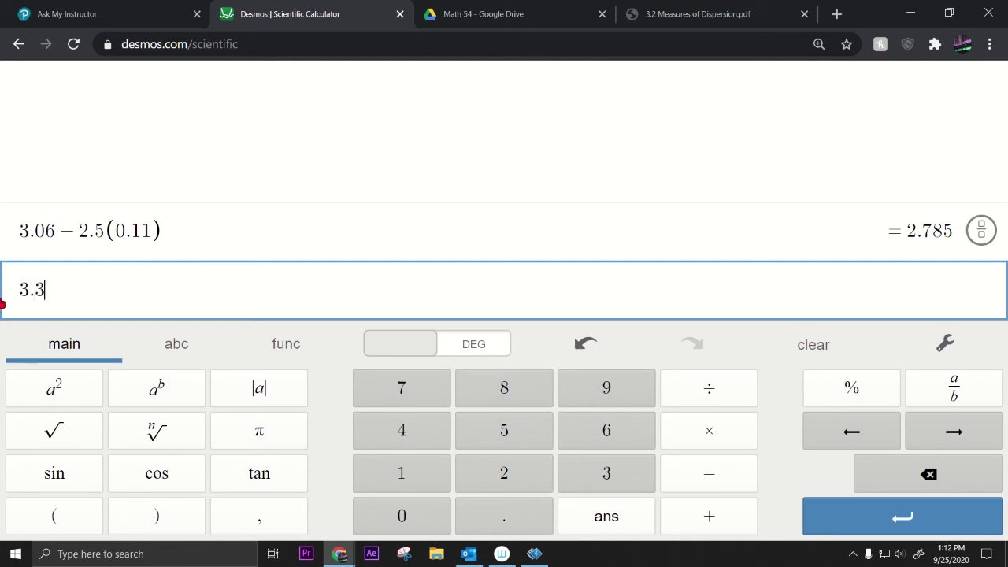
pyautogui.write('9-3.0')
pyautogui.press('Return')
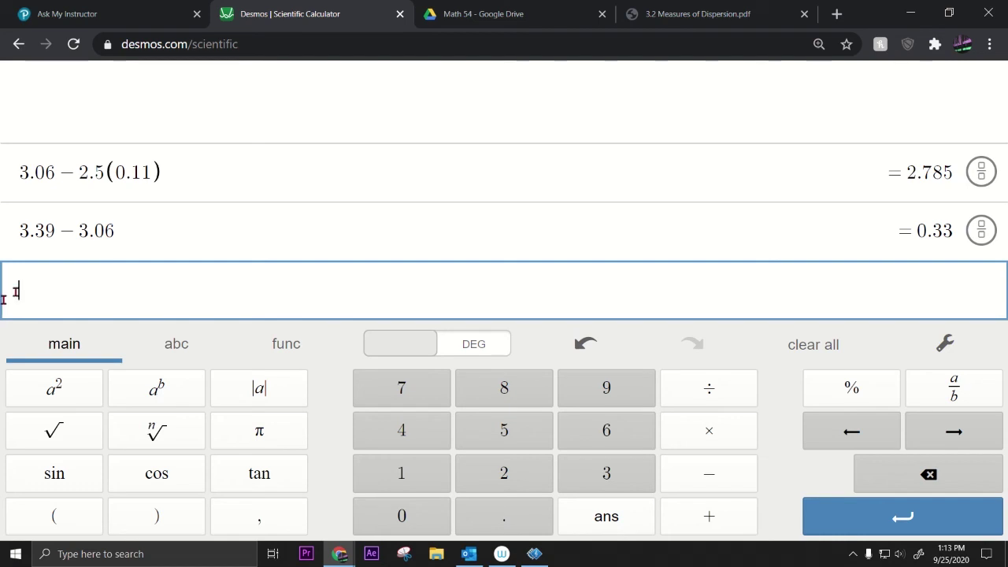
pyautogui.hotkey('ctrl', 'shift', 'Tab')
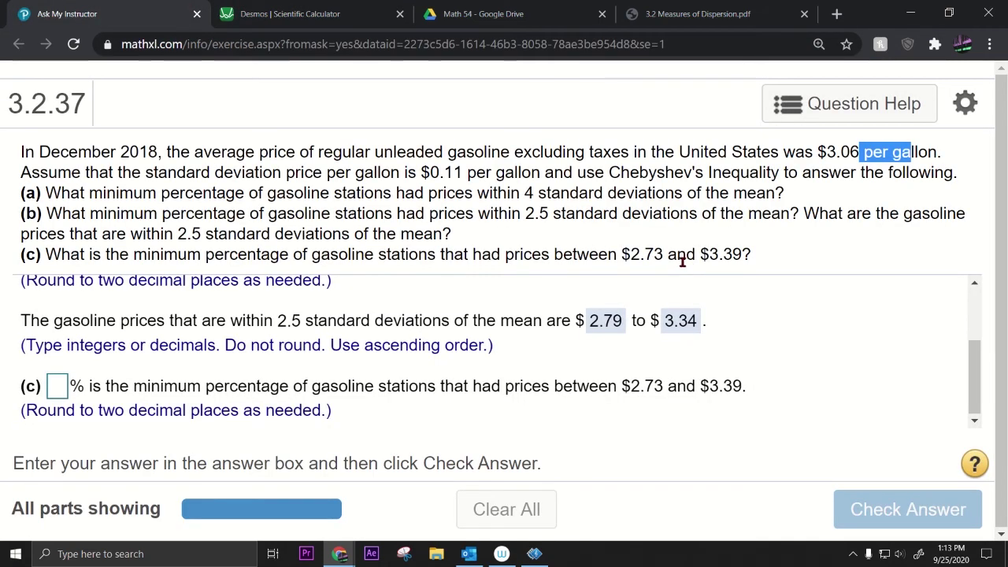
# Re-read the $3.39 upper price limit in part (c), then go back to Desmos
pyautogui.click(682, 254)
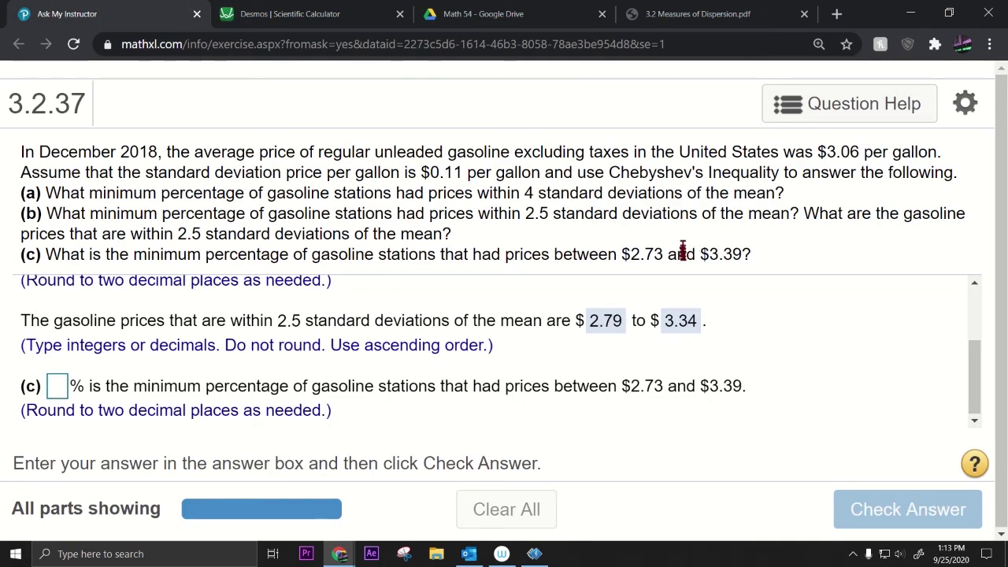
pyautogui.moveTo(682, 254); pyautogui.dragTo(703, 253)
pyautogui.doubleClick(745, 253)
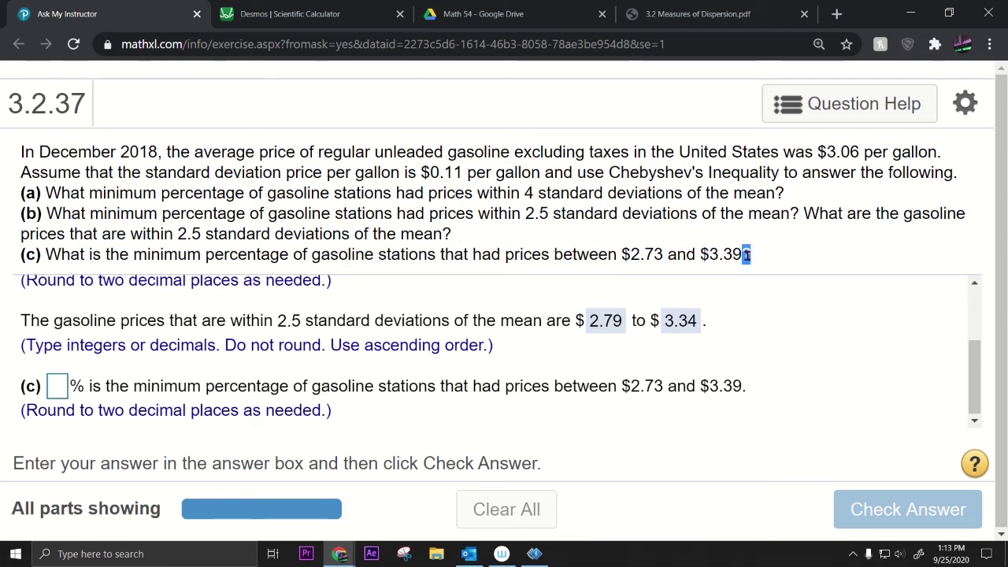
pyautogui.keyDown('shift'); pyautogui.click(703, 253); pyautogui.keyUp('shift')
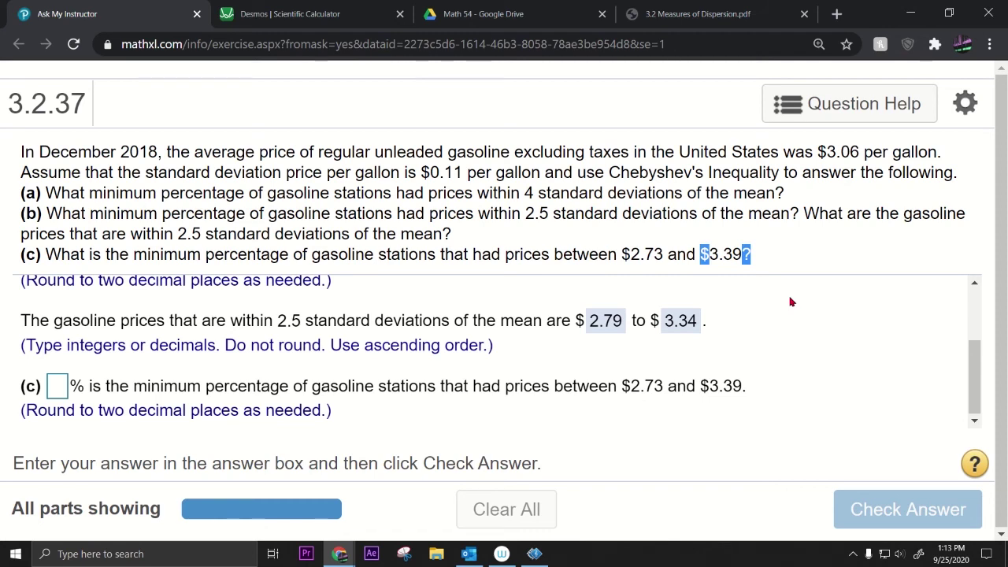
pyautogui.click(326, 6)
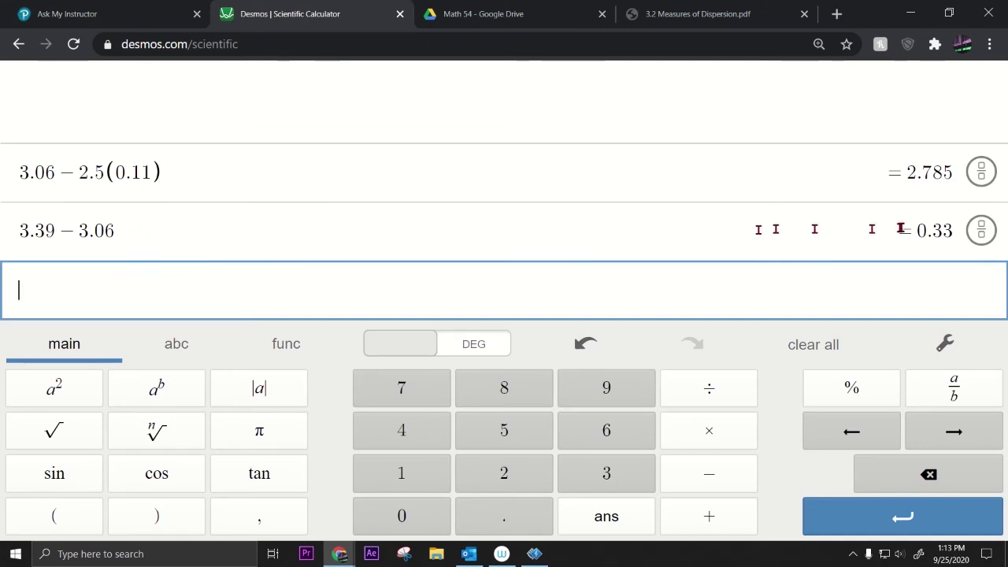
# Compute .33/.11 = 3 and 1 − 1/3² = 0.8888888889 in Desmos
pyautogui.write('.33/')
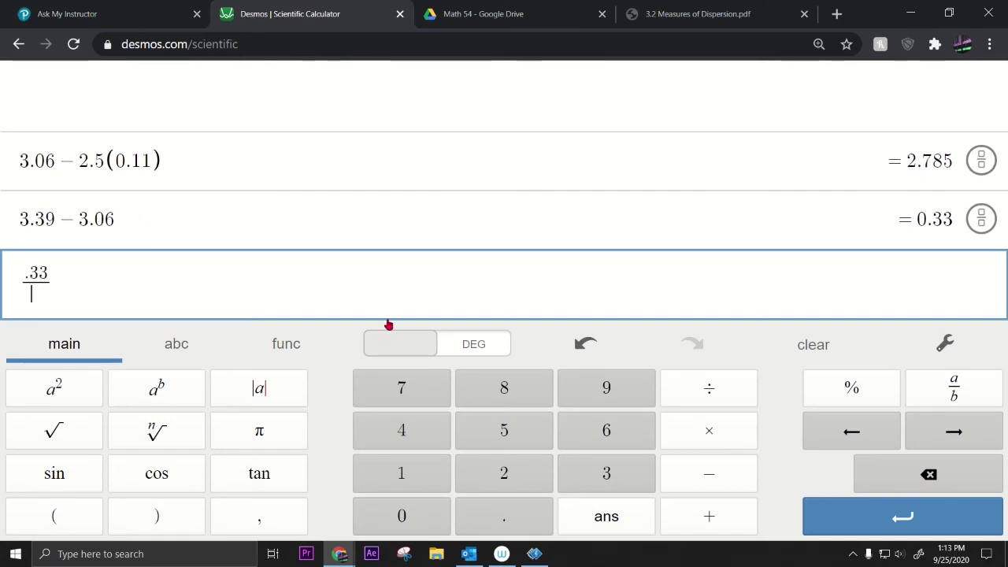
pyautogui.write('.11')
pyautogui.press('Return')
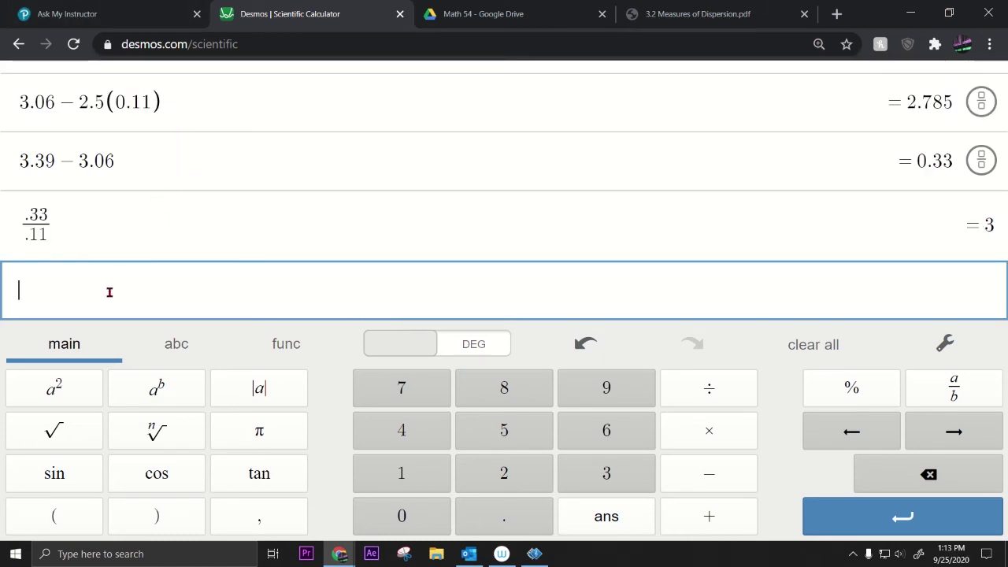
pyautogui.write('1-')
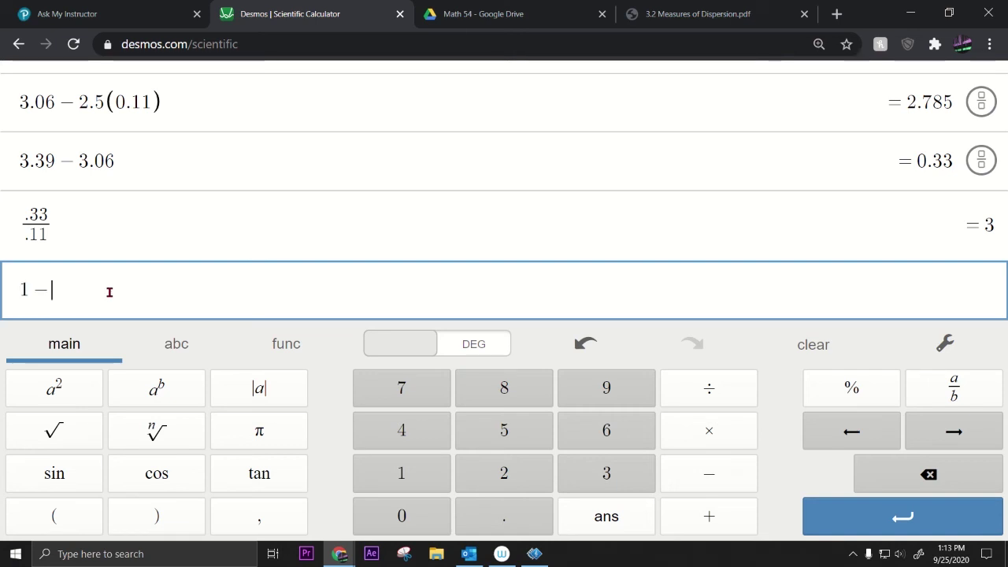
pyautogui.write('1/')
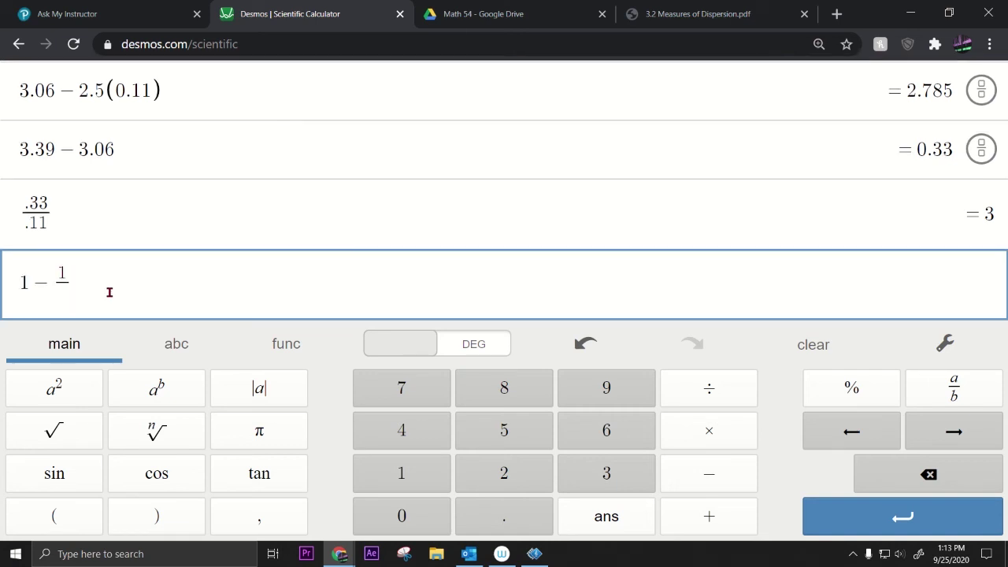
pyautogui.write('3^2')
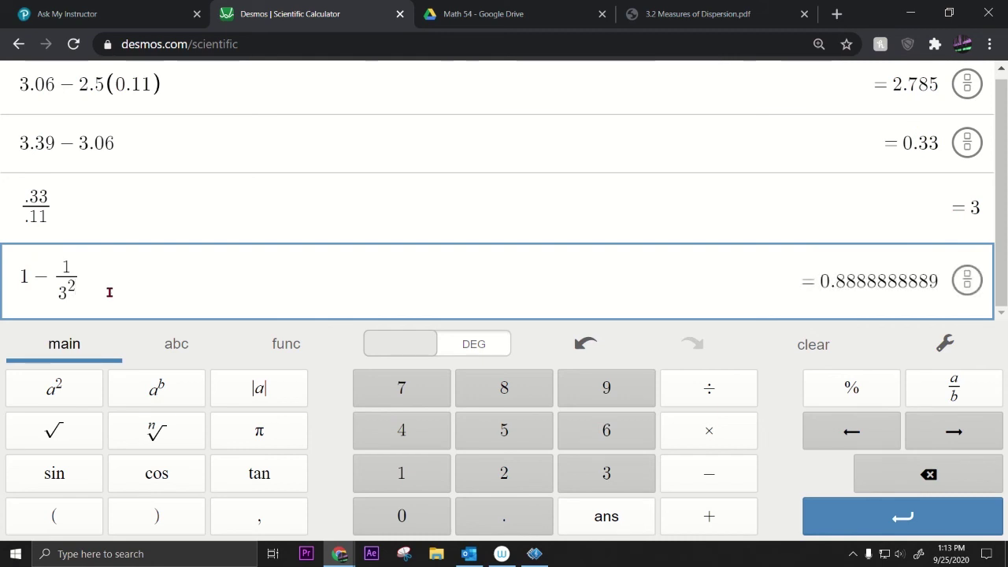
pyautogui.moveTo(828, 283); pyautogui.dragTo(874, 281)
pyautogui.click(110, 13)
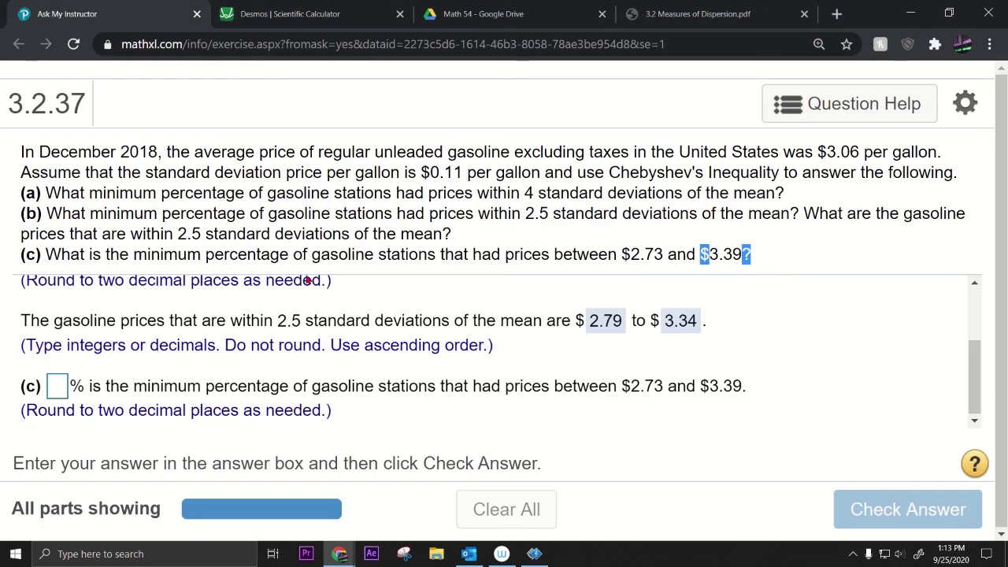
# Enter 88.89 as part (c)'s percentage and confirm the Well done! message
pyautogui.click(58, 385)
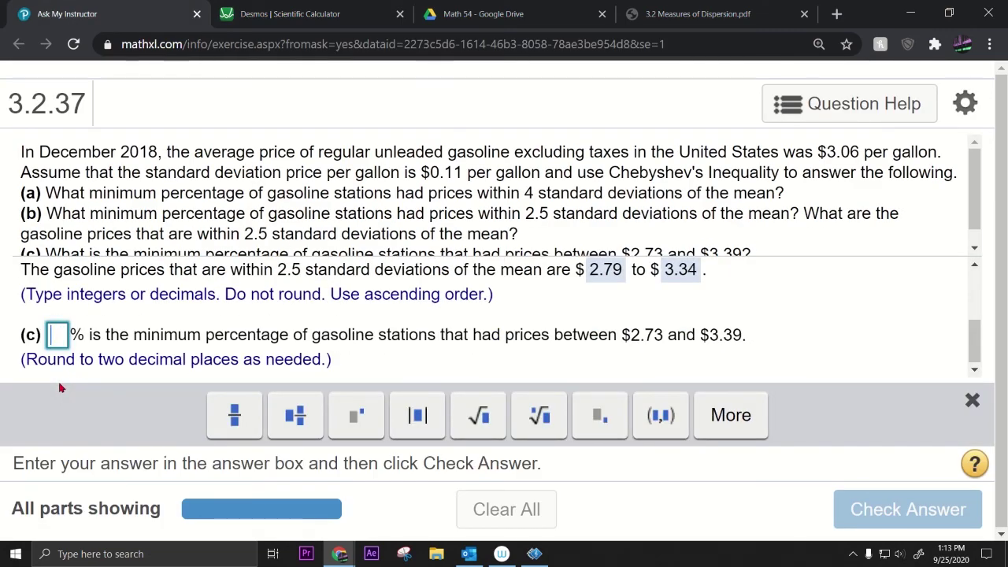
pyautogui.write('88.89')
pyautogui.press('Return')
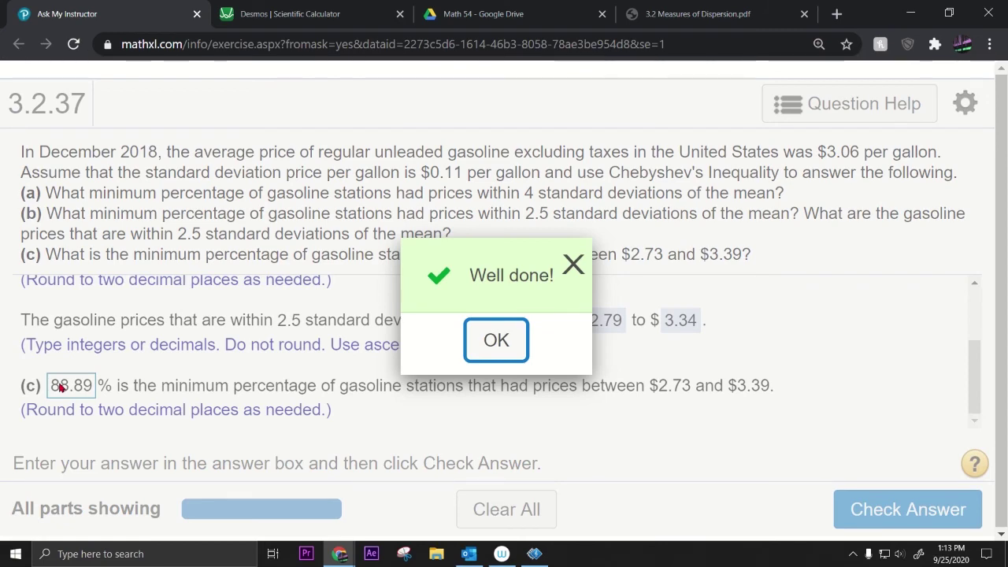
pyautogui.click(486, 350)
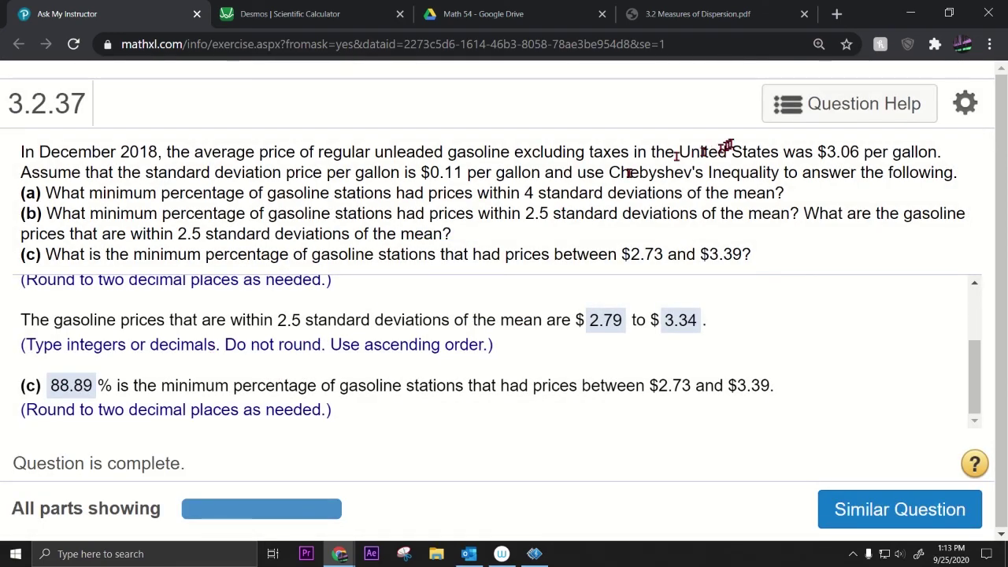
pyautogui.moveTo(611, 172); pyautogui.dragTo(782, 172)
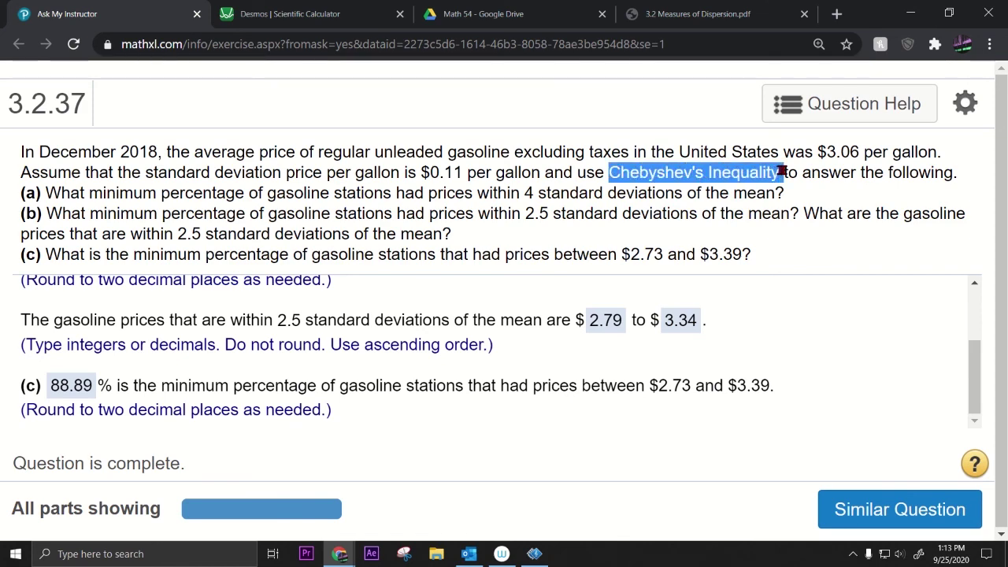